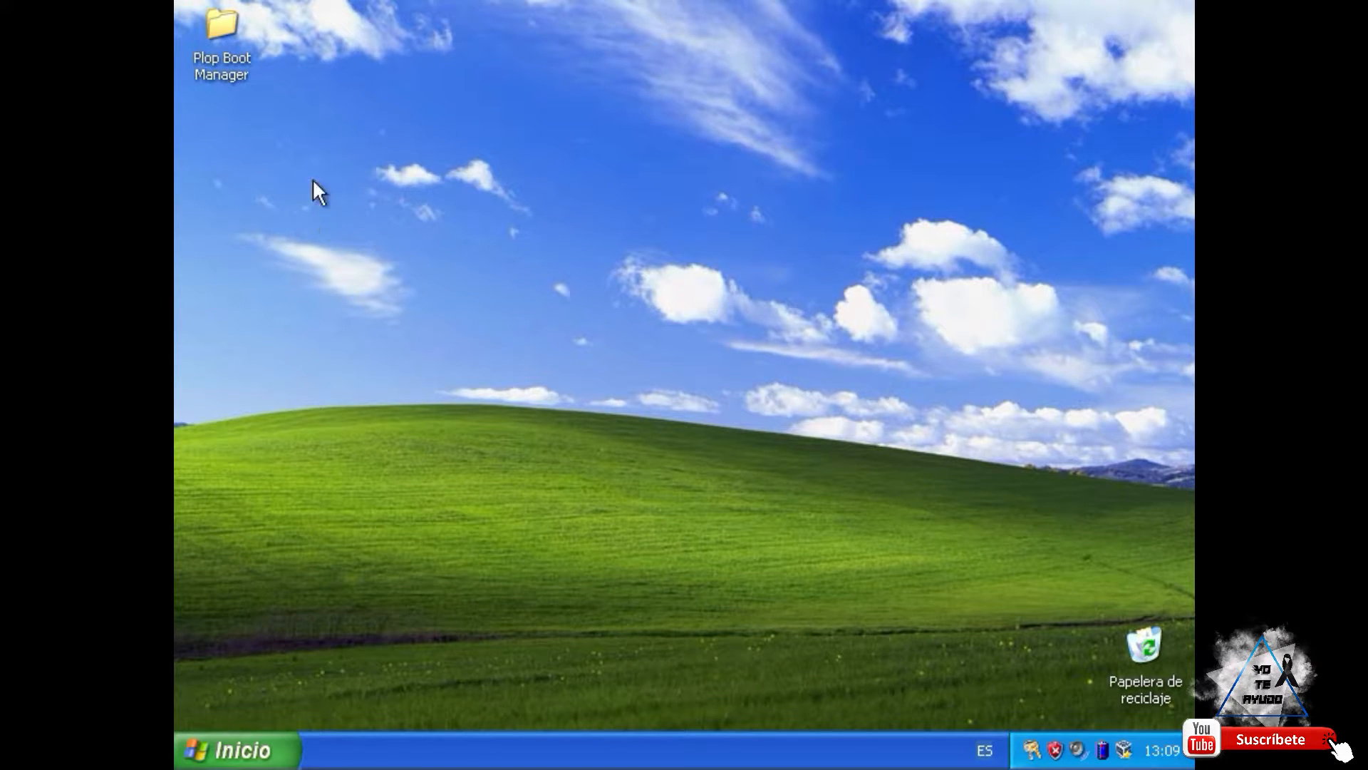
# - Open the Plop Boot Manager folder on the desktop
pyautogui.click(218, 37)
pyautogui.click(310, 222)
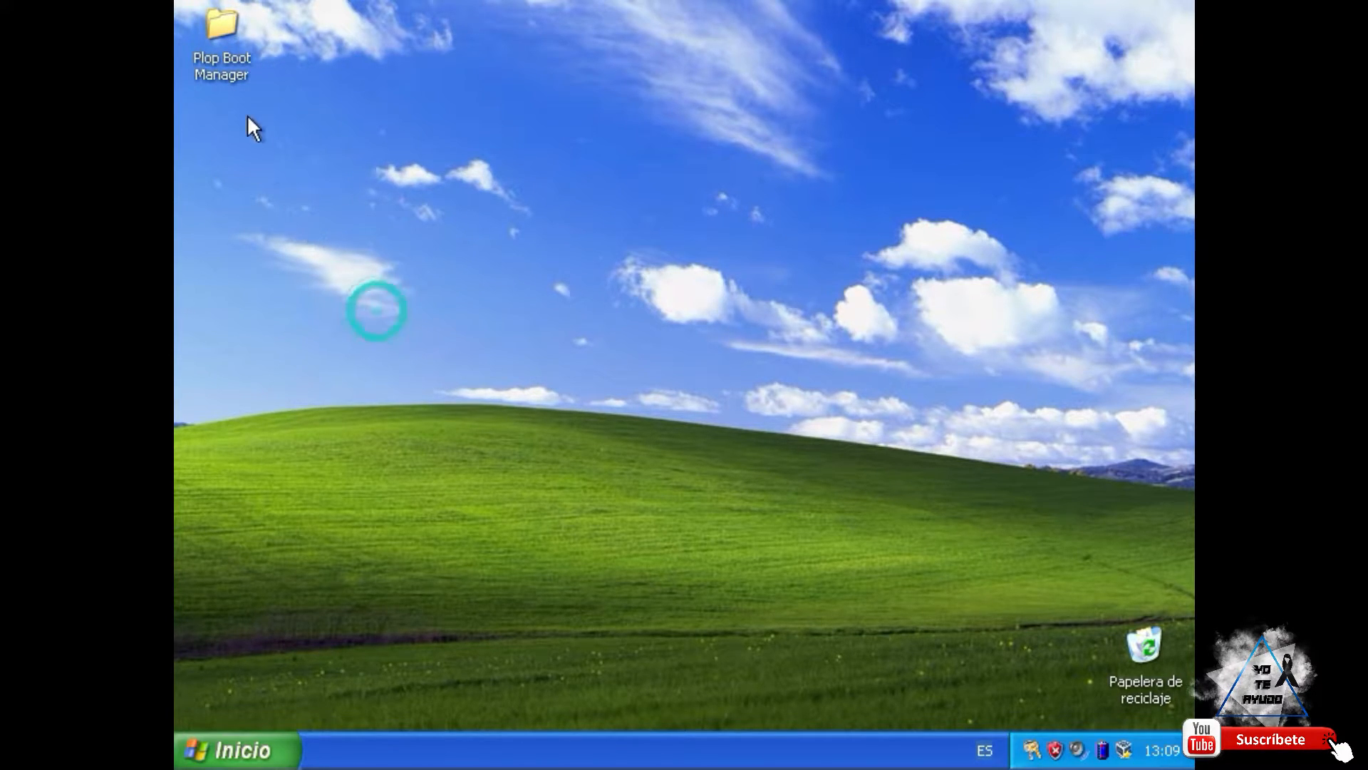
pyautogui.doubleClick(222, 32)
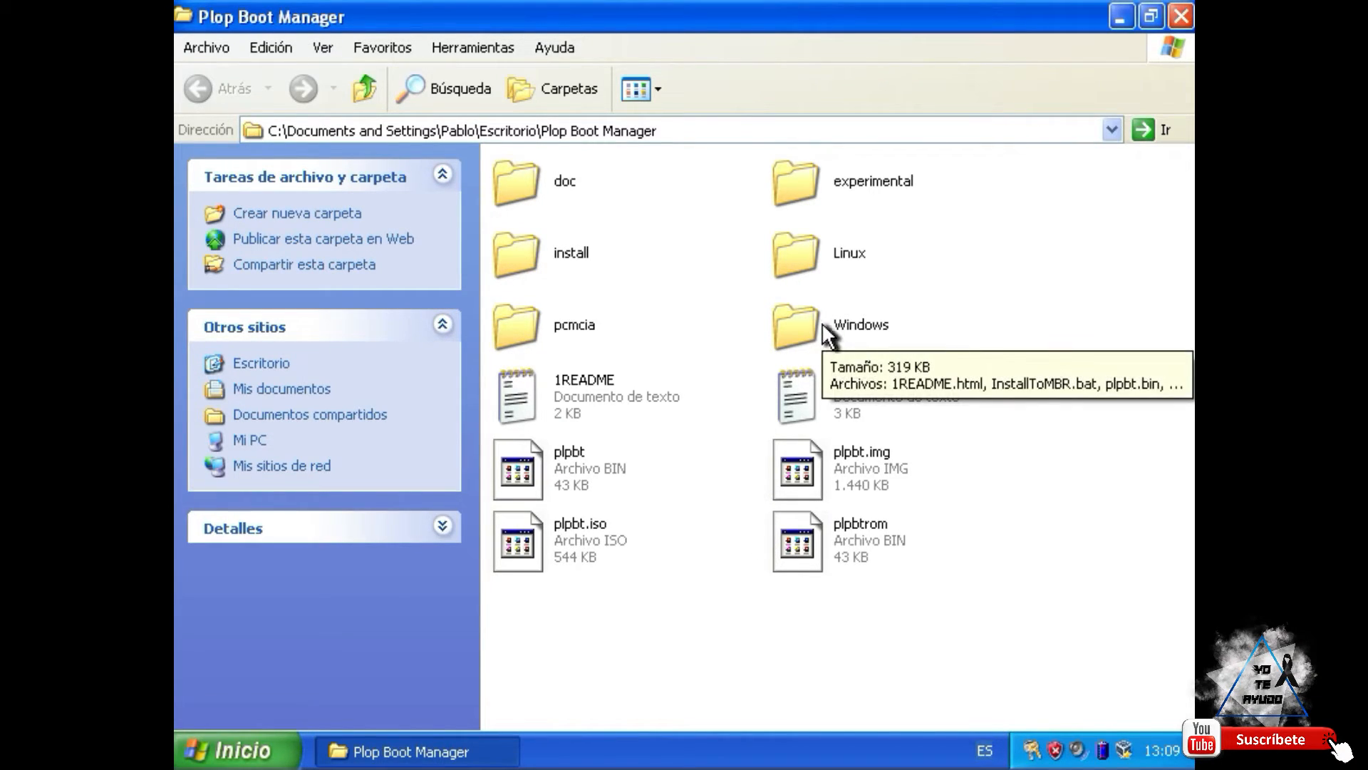
# - Look inside the install subfolder and select the plpbtin.iso file
pyautogui.click(563, 262)
pyautogui.click(868, 331)
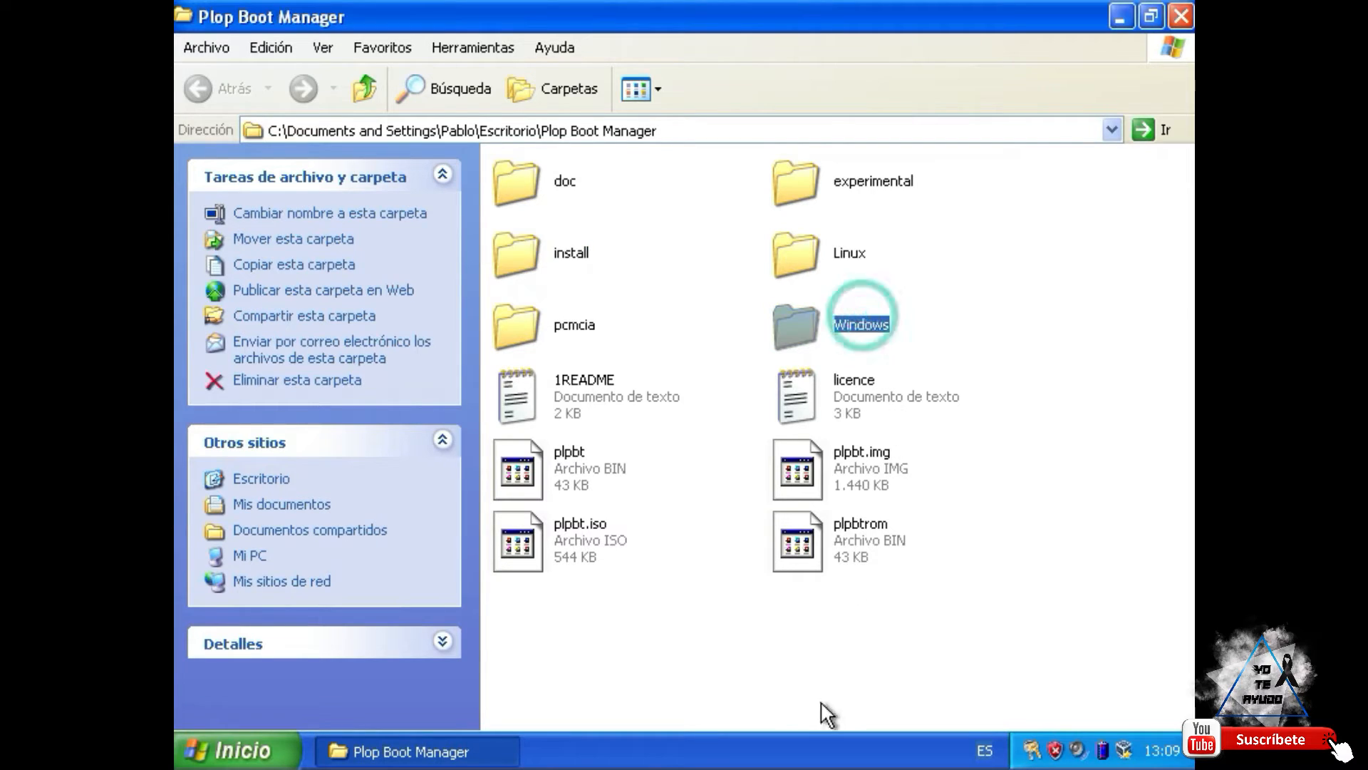
pyautogui.click(819, 686)
pyautogui.click(812, 253)
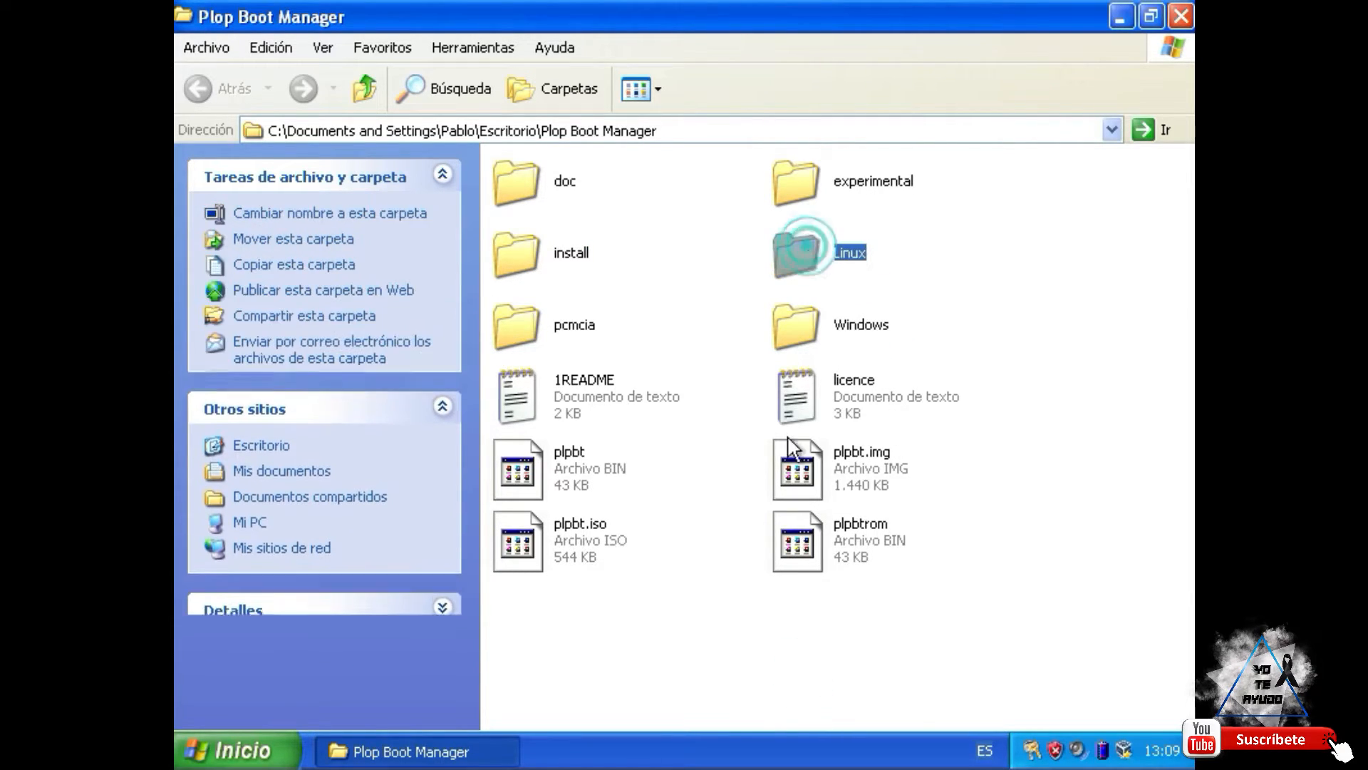
pyautogui.click(814, 636)
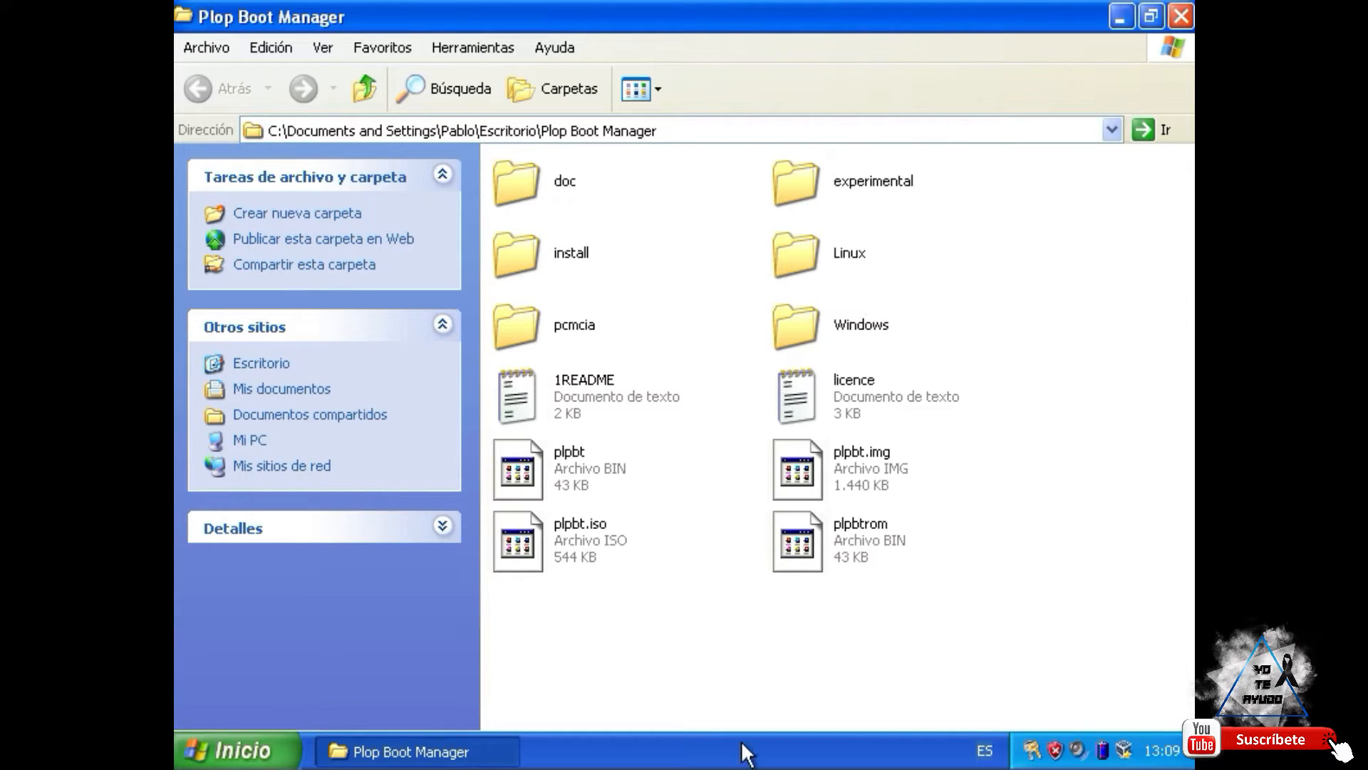
pyautogui.click(681, 627)
pyautogui.doubleClick(528, 256)
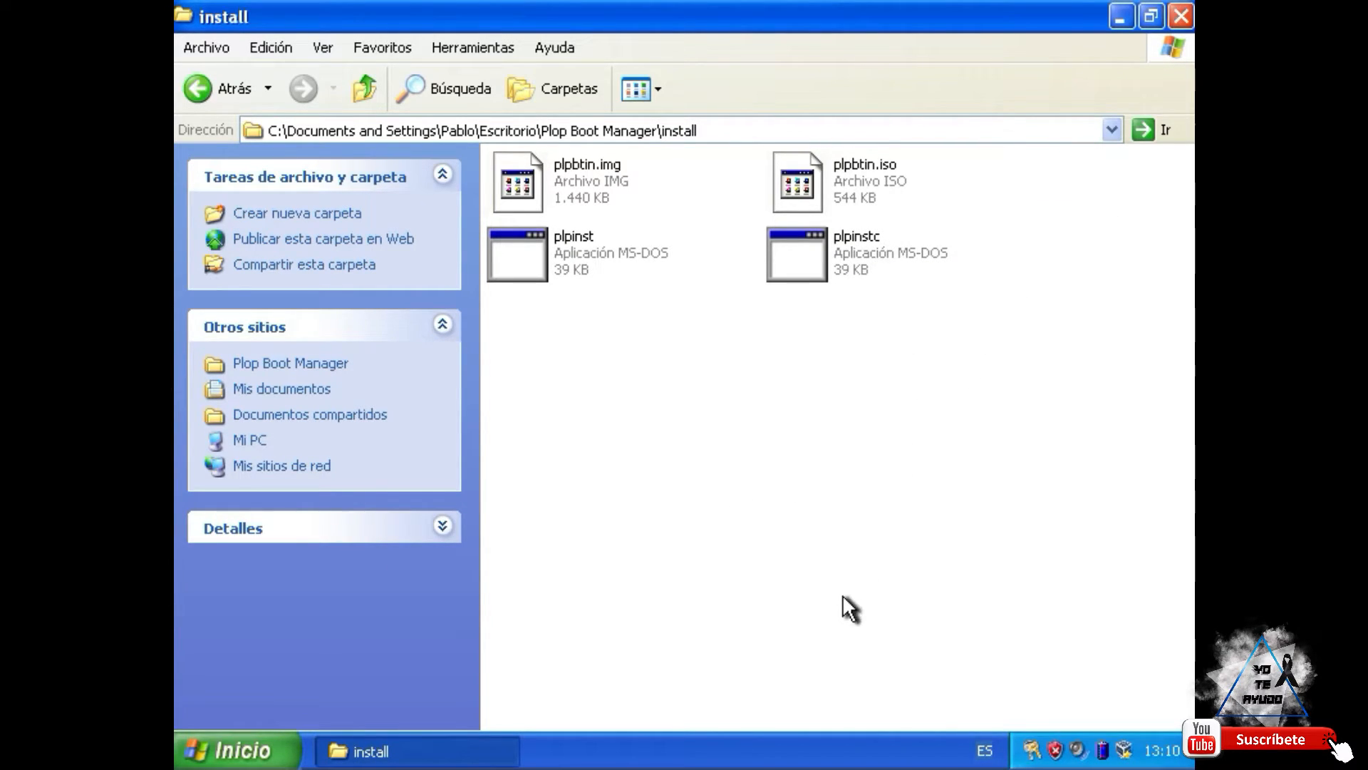
pyautogui.click(862, 190)
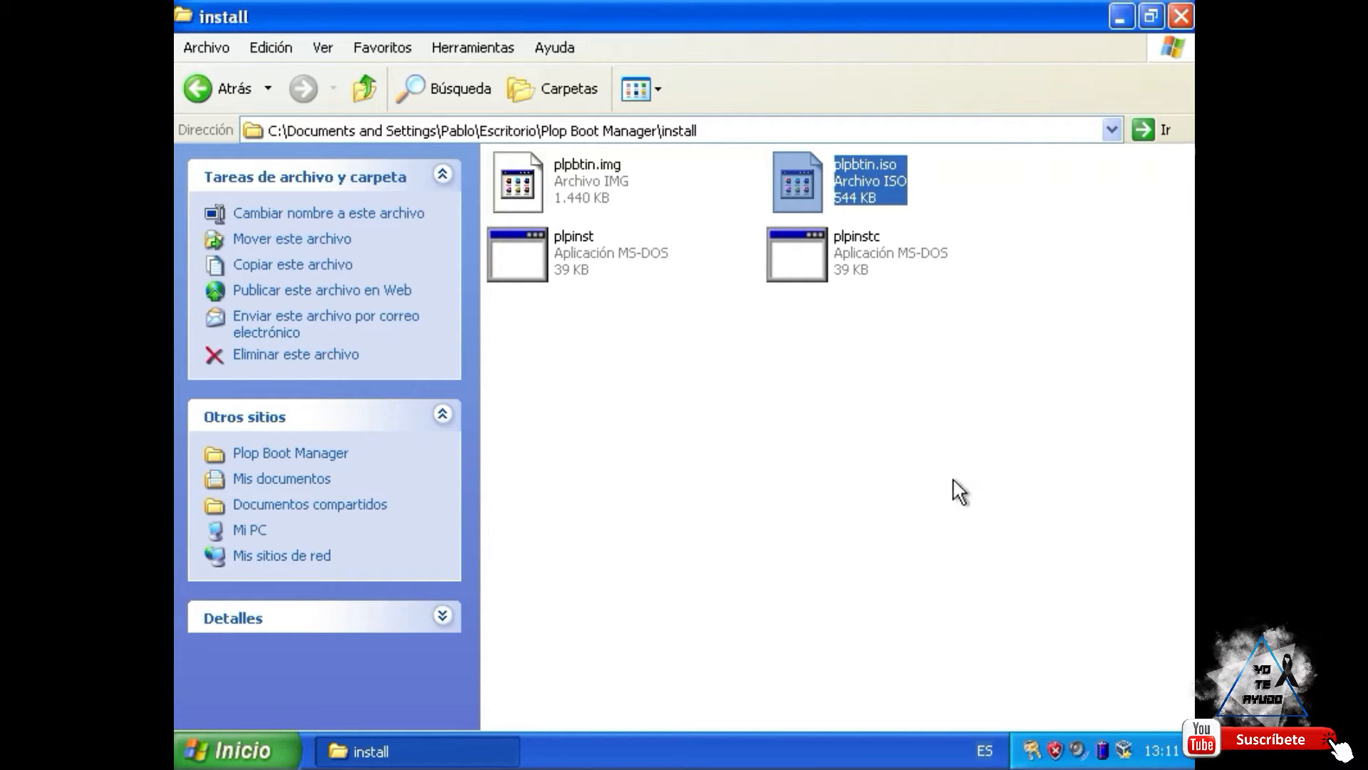
# - Go back to the Plop Boot Manager folder, open its Windows subfolder and select the InstallToMBR batch file
pyautogui.click(355, 96)
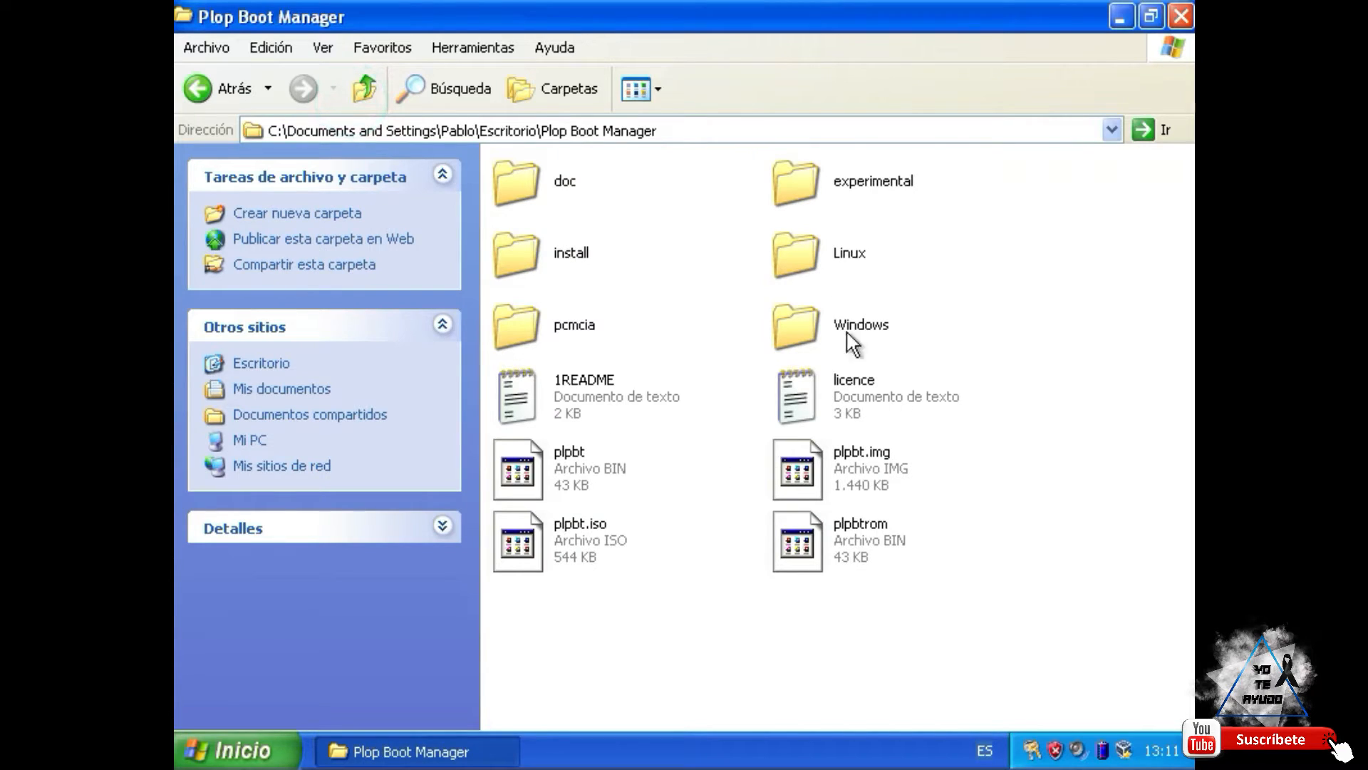
pyautogui.doubleClick(816, 326)
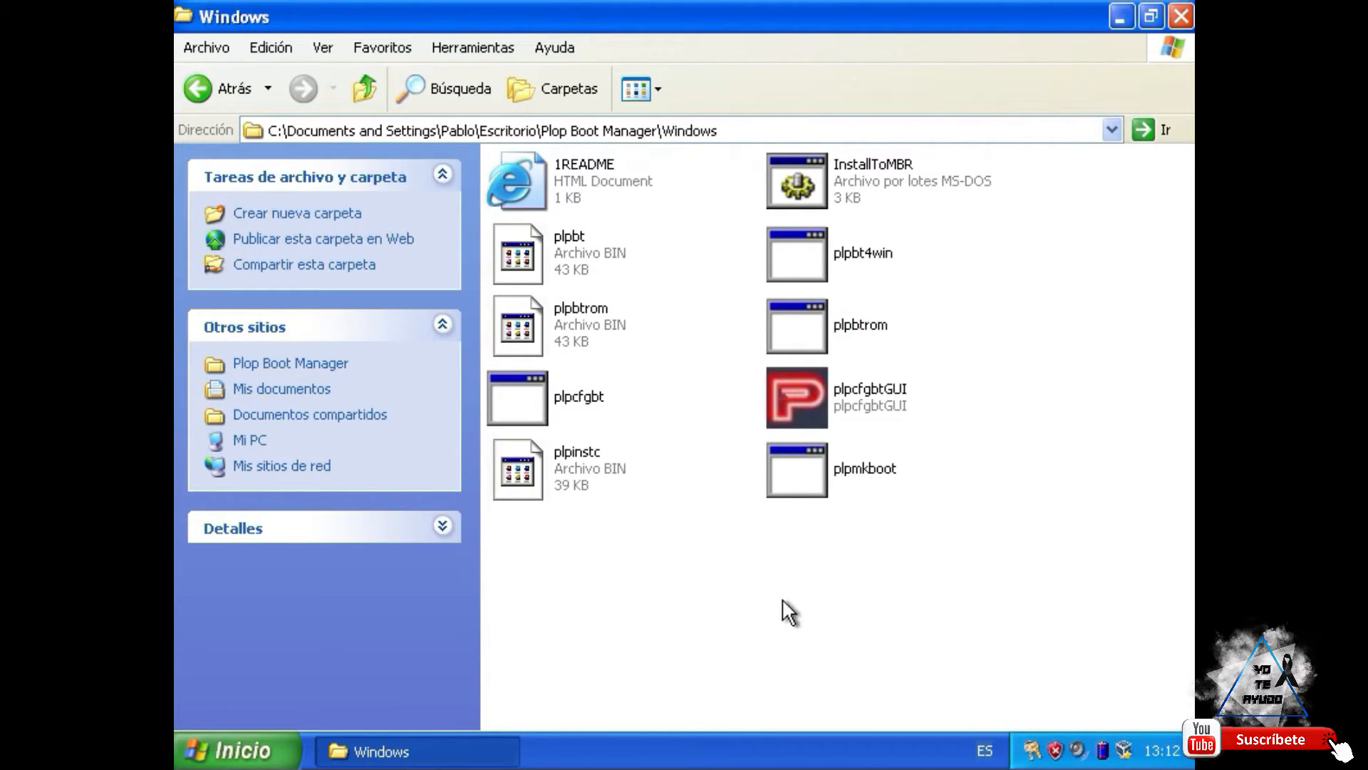
pyautogui.click(841, 192)
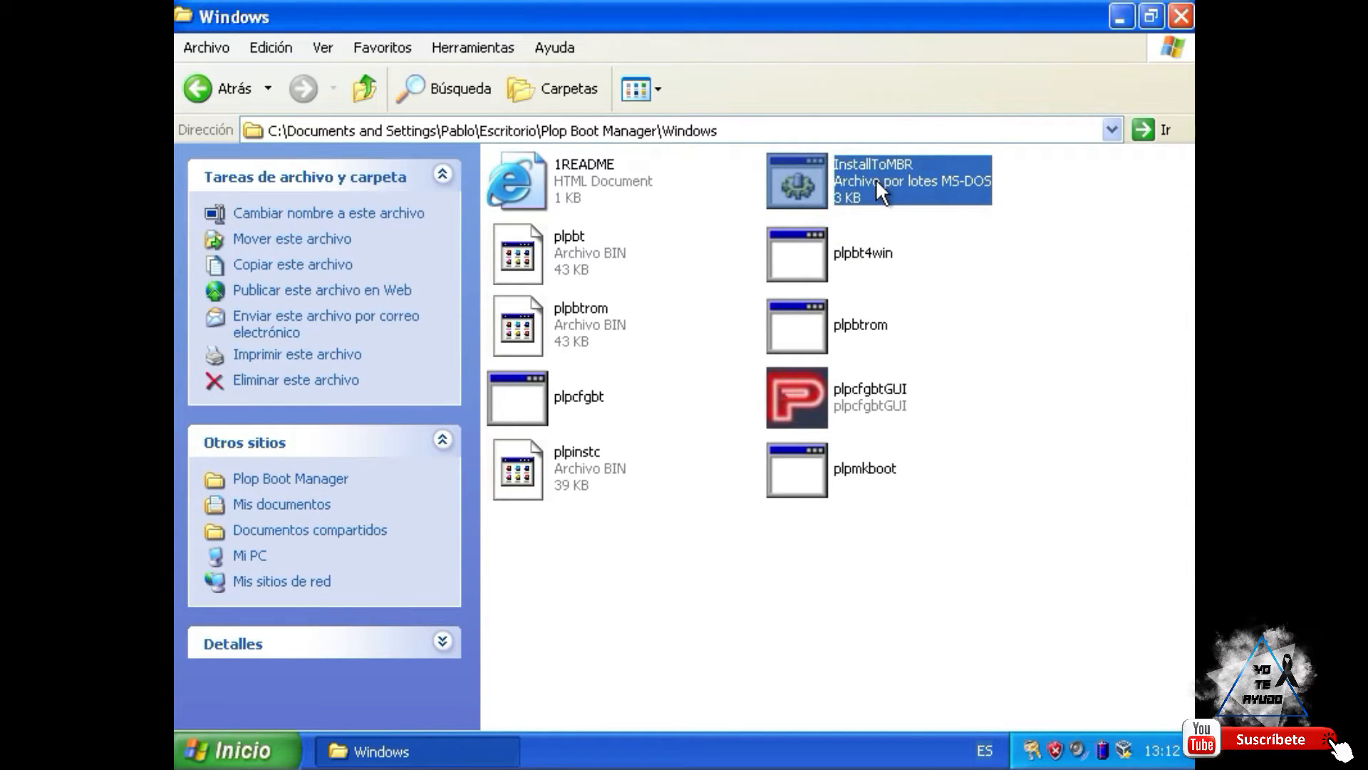
pyautogui.moveTo(926, 172)
pyautogui.moveTo(868, 168)
# - Open a command prompt by running cmd and place its window over the folder
pyautogui.click(235, 749)
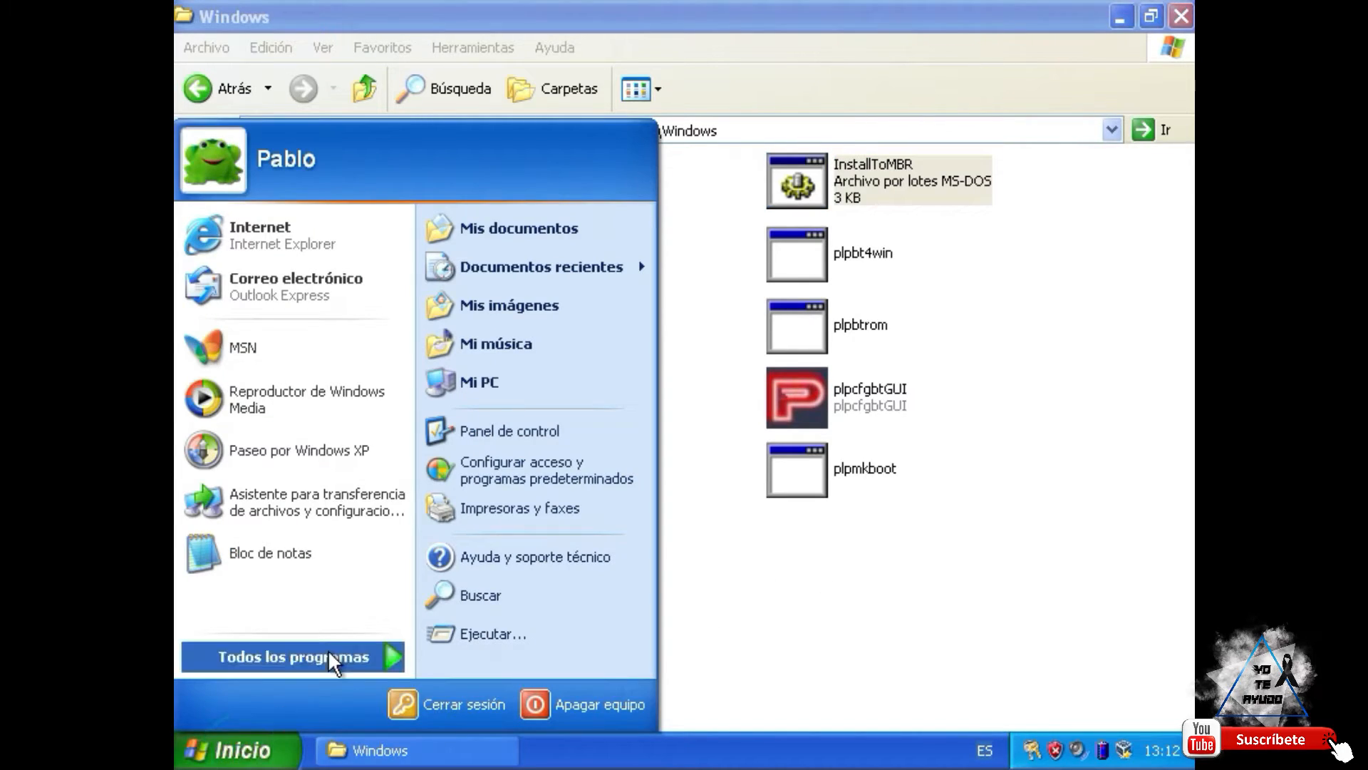
pyautogui.click(431, 630)
pyautogui.write('cmd')
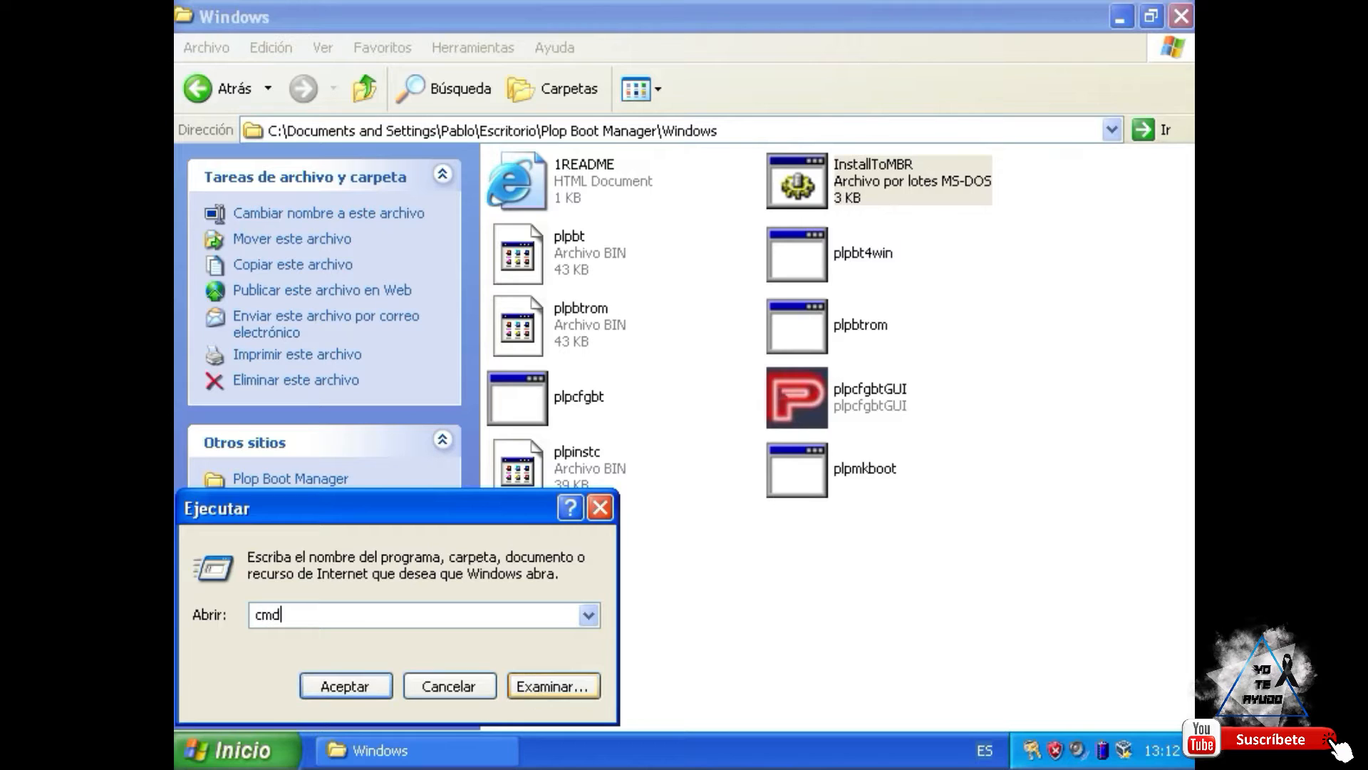
pyautogui.click(346, 684)
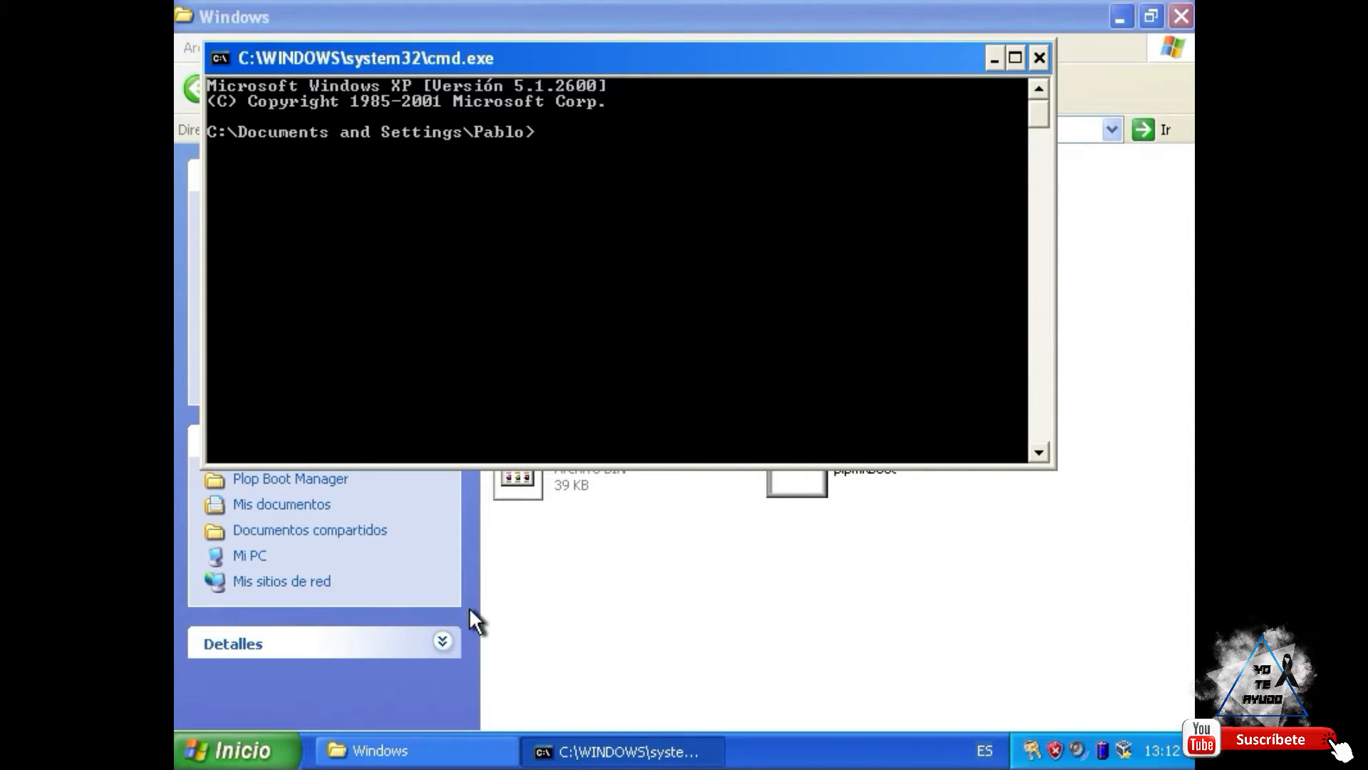
pyautogui.moveTo(560, 47); pyautogui.dragTo(591, 96)
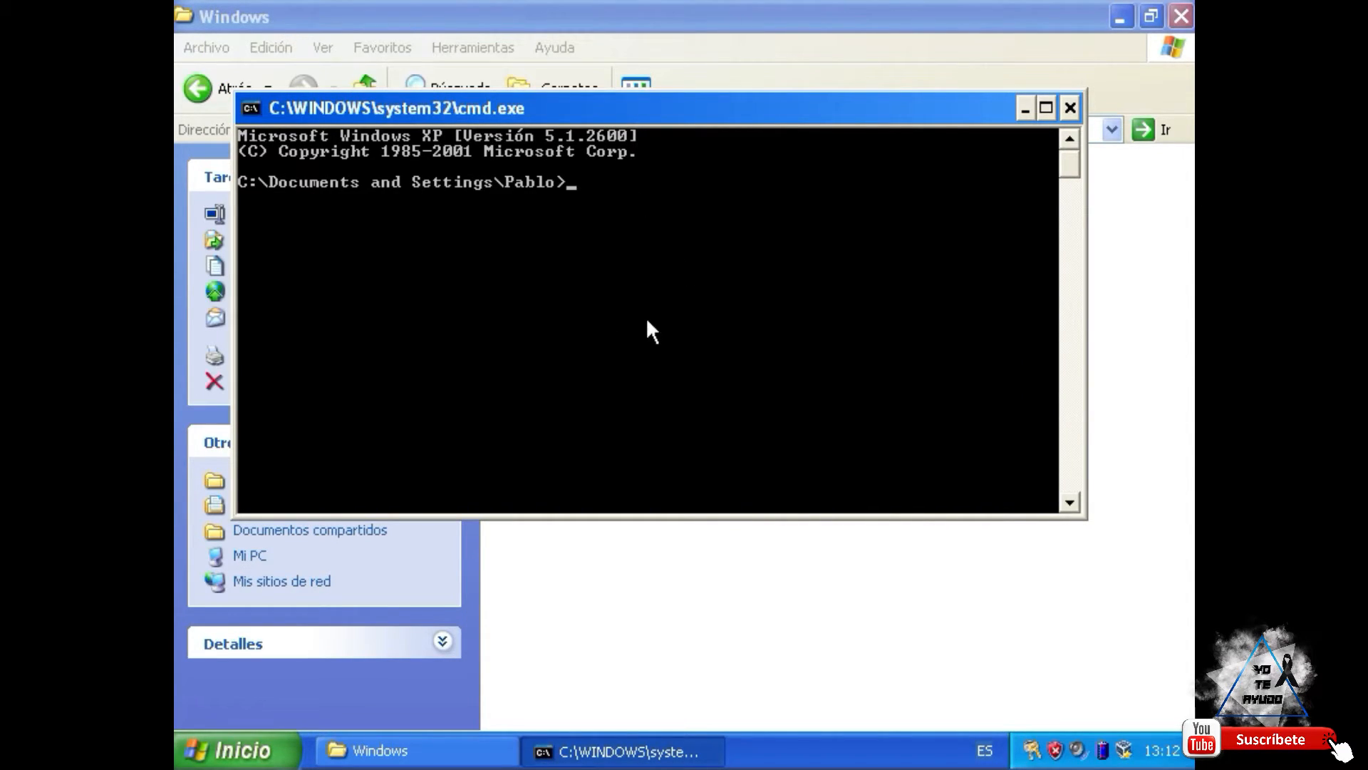
# - Start diskpart in the command prompt and list the computer's disks with list disk
pyautogui.write('diskpart')
pyautogui.press('Return')
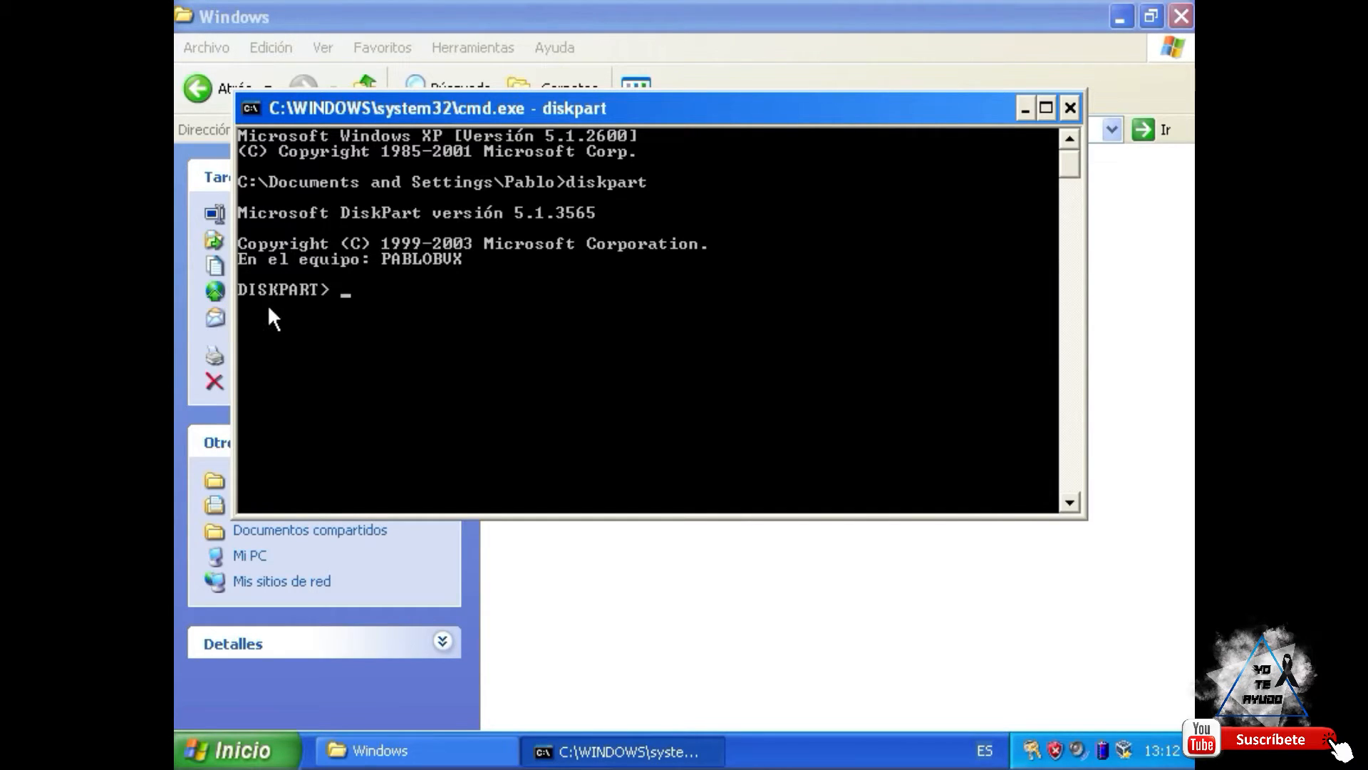
pyautogui.write('list disk')
pyautogui.press('Return')
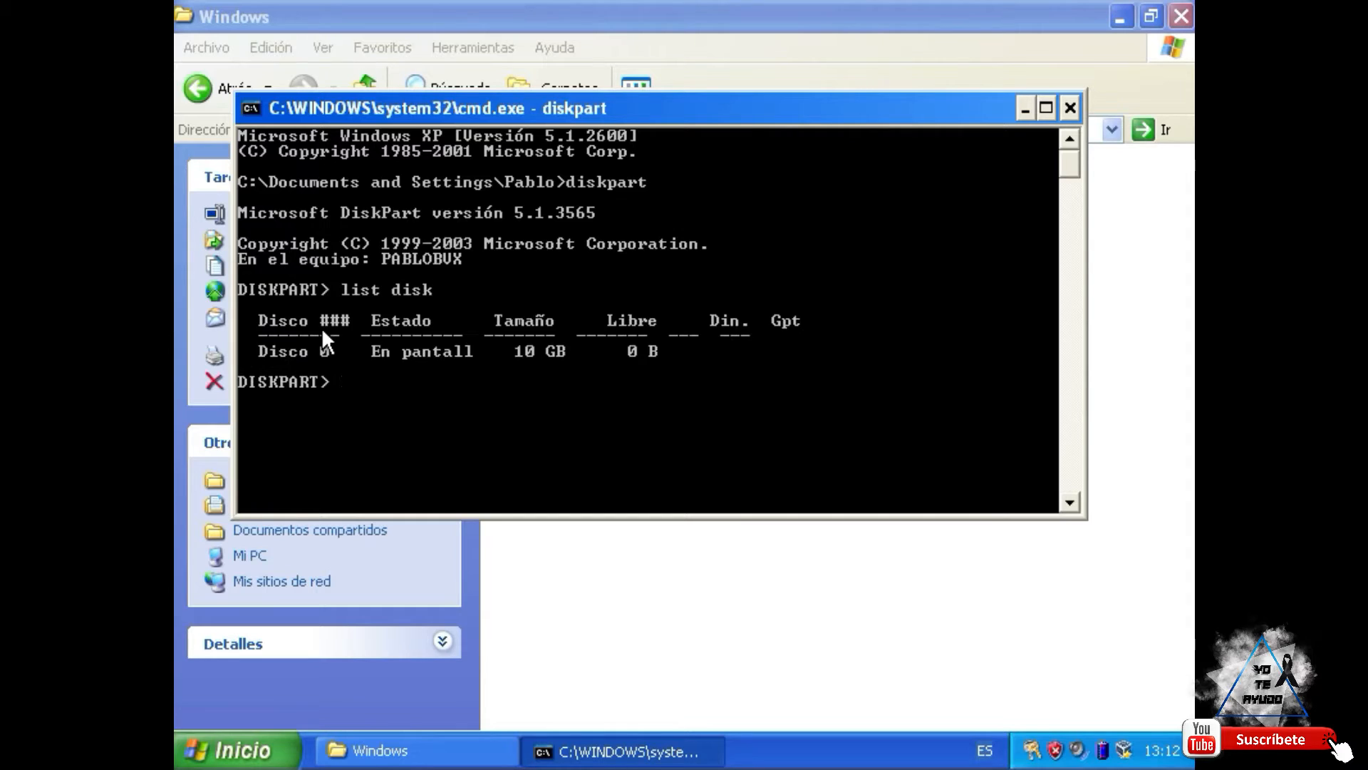
pyautogui.click(271, 349)
# - Exit DiskPart and close the command prompt to return to the Windows subfolder
pyautogui.write('exit')
pyautogui.press('Return')
pyautogui.write('exit')
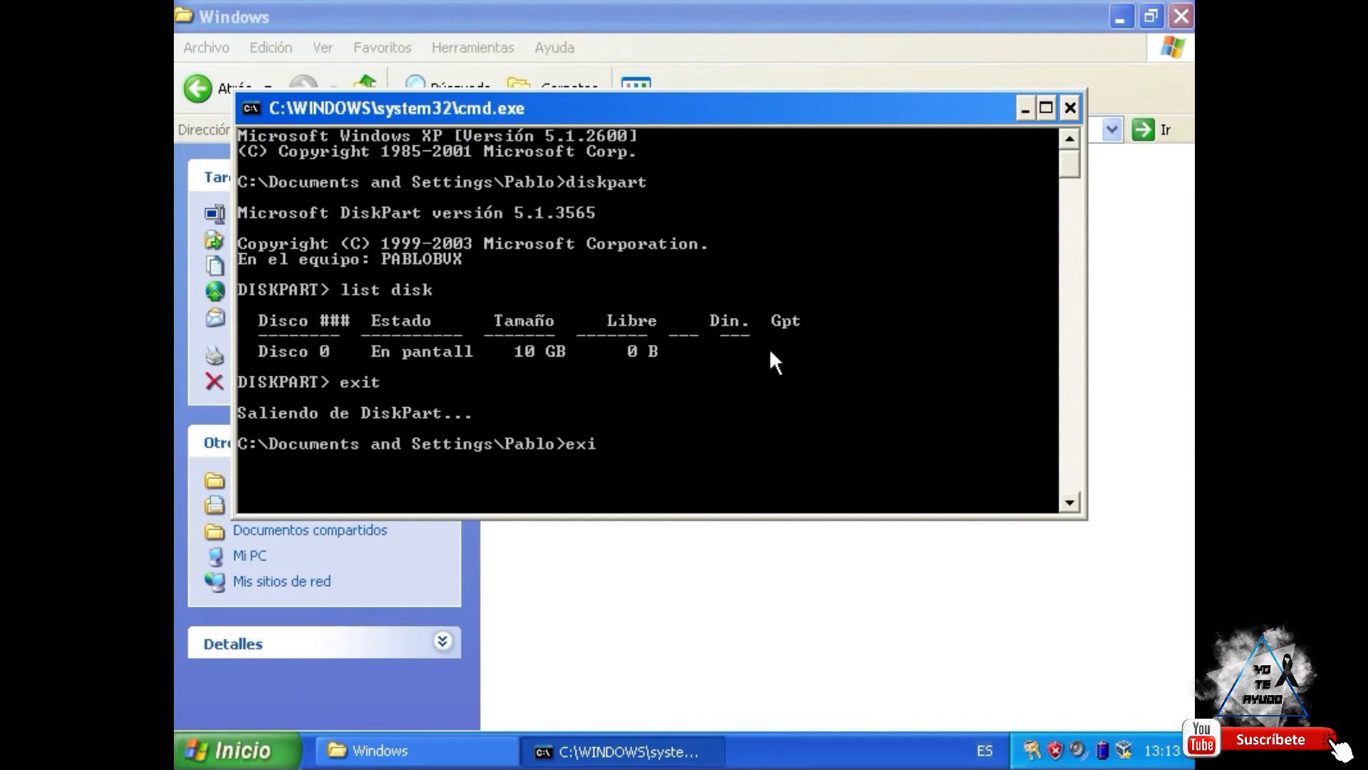
pyautogui.press('Return')
pyautogui.click(881, 678)
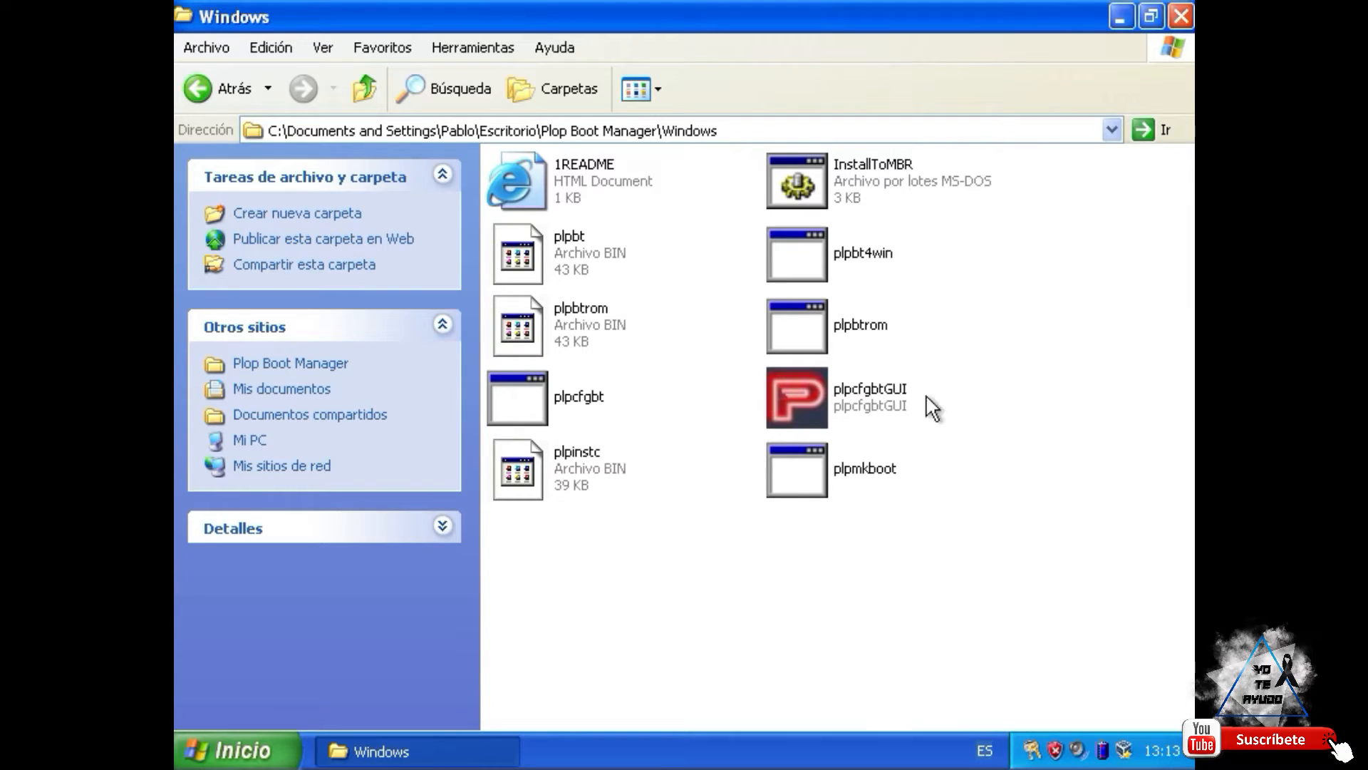
# - Run InstallToMBR, agree to add the Plop installer to the Windows boot menu and update the C:\plop files
pyautogui.click(827, 183)
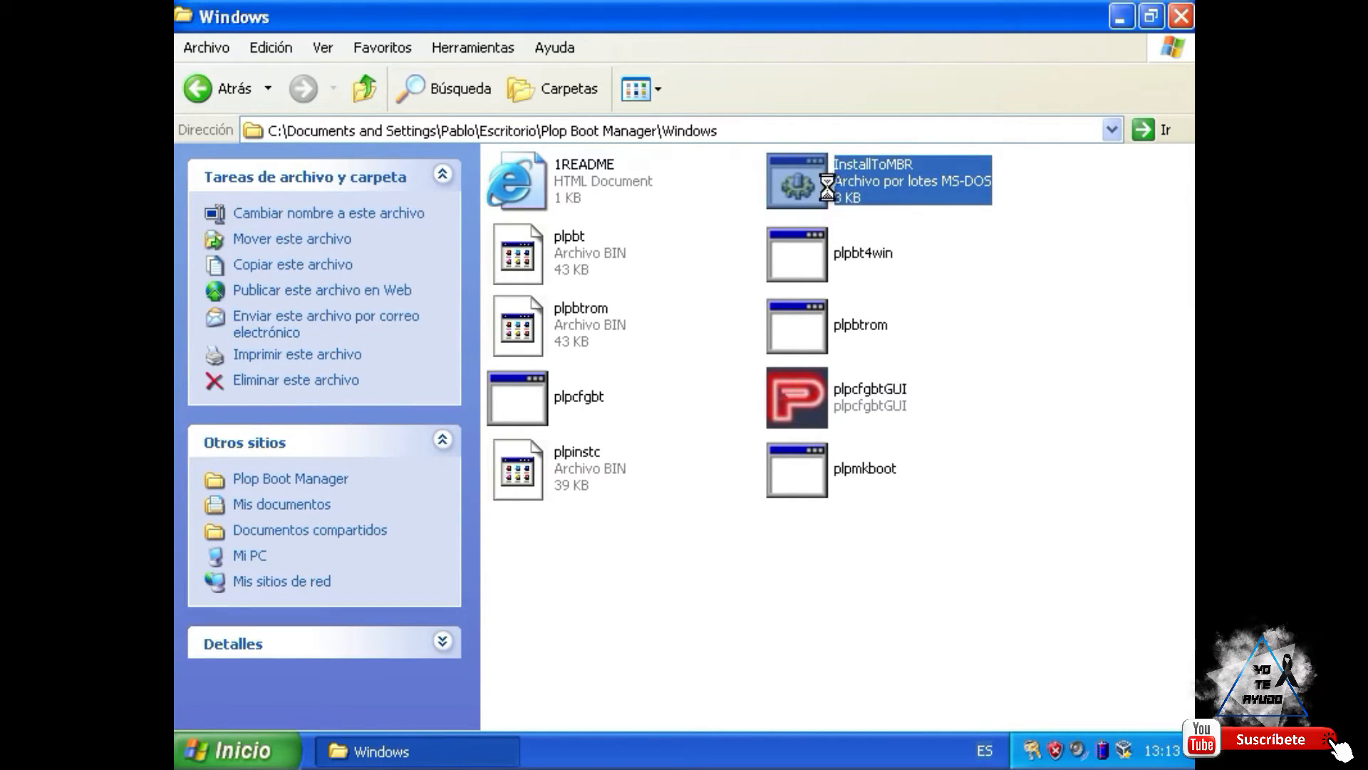
pyautogui.doubleClick(826, 186)
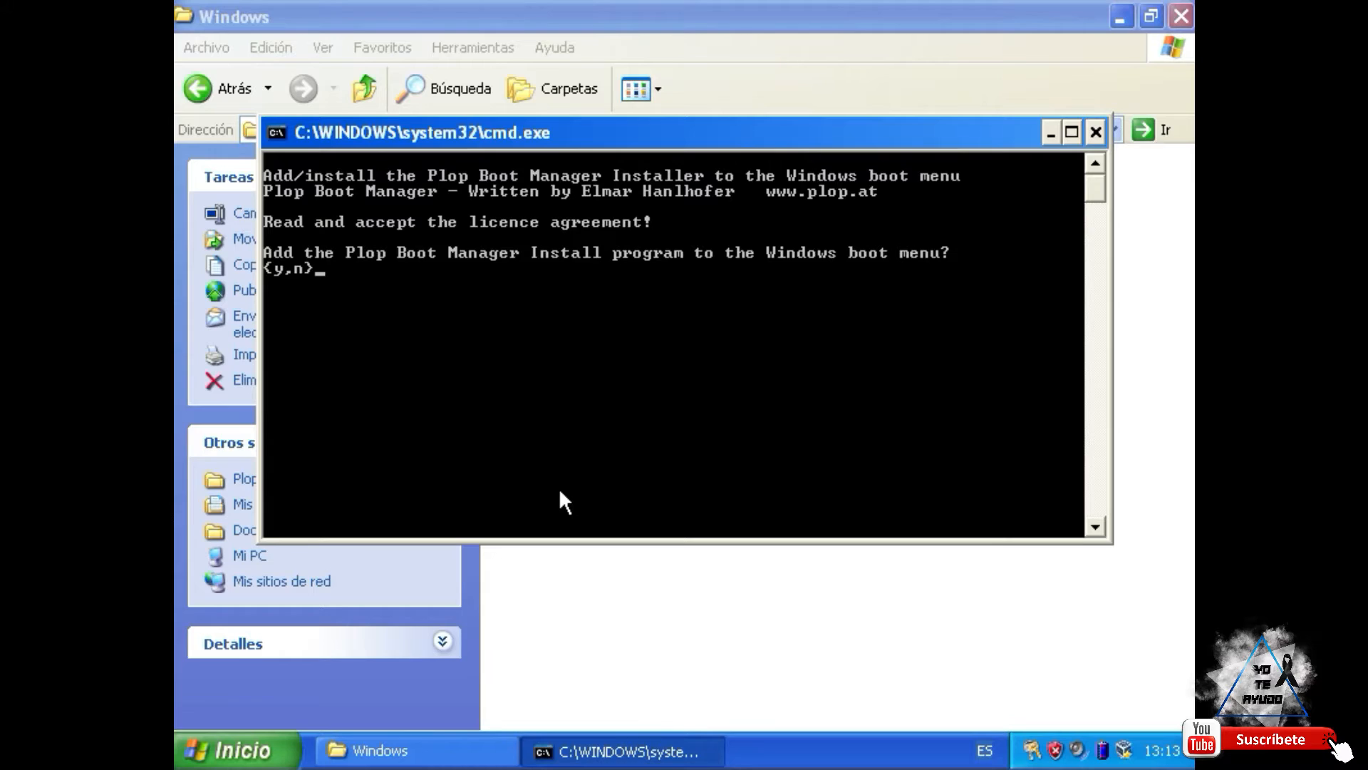
pyautogui.write('y')
pyautogui.press('Return')
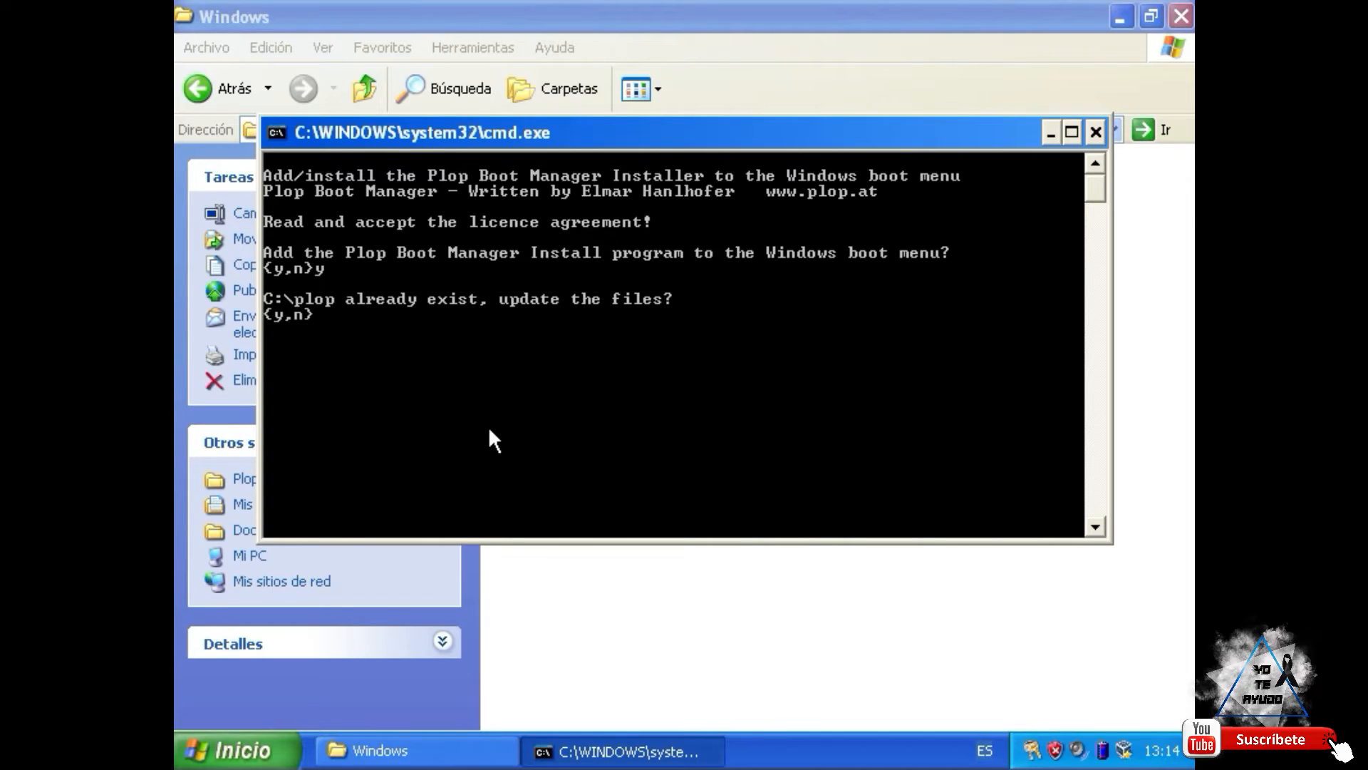
pyautogui.write('y')
pyautogui.press('Return')
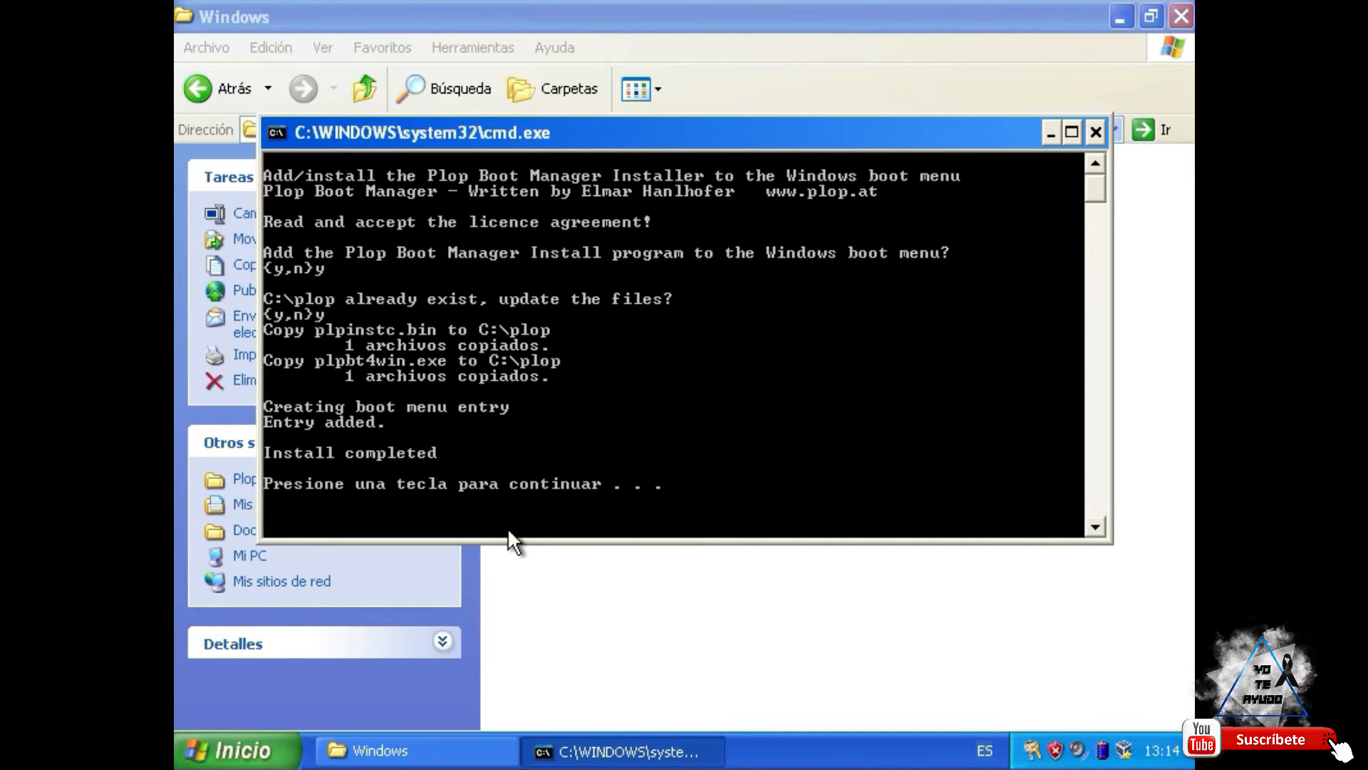
pyautogui.press('Return')
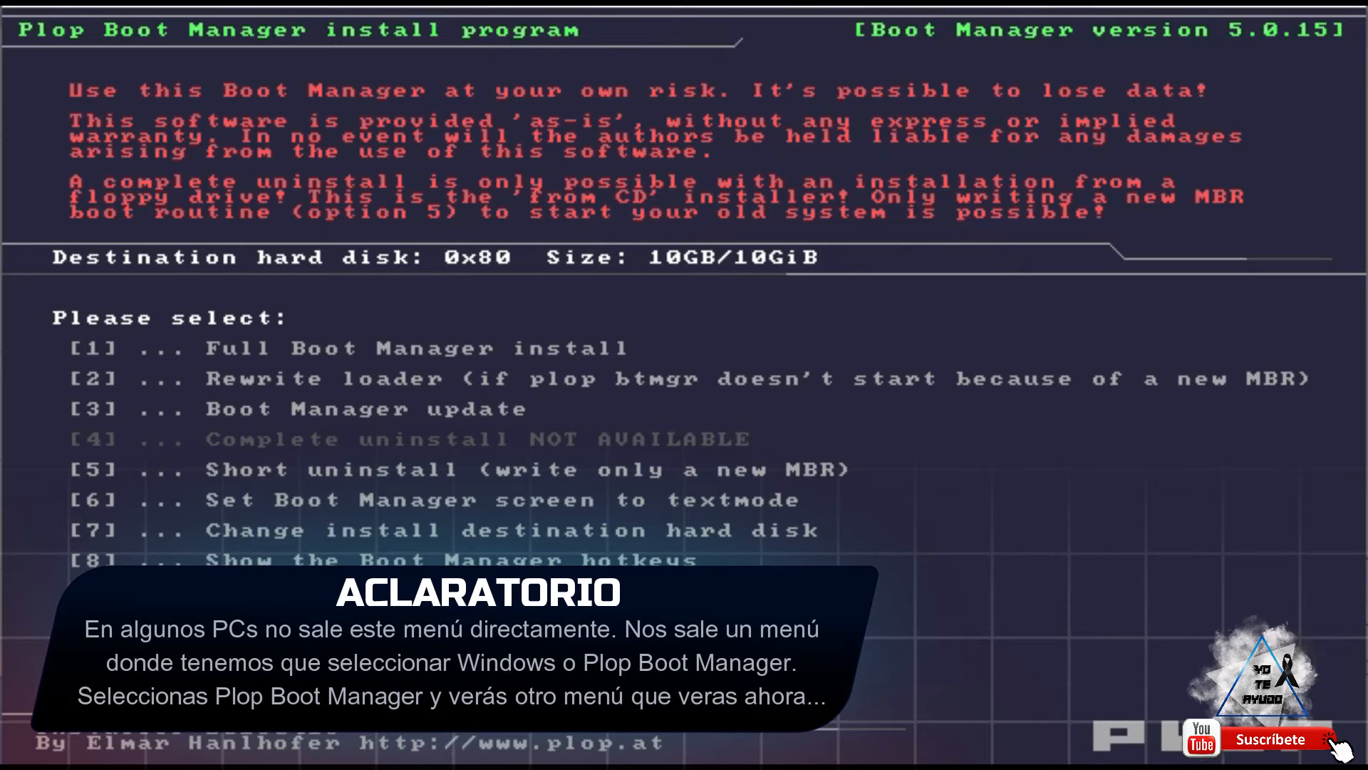
# - Perform the full Boot Manager install to the hard disk, confirm it, and leave the Plop installer
pyautogui.press('1')
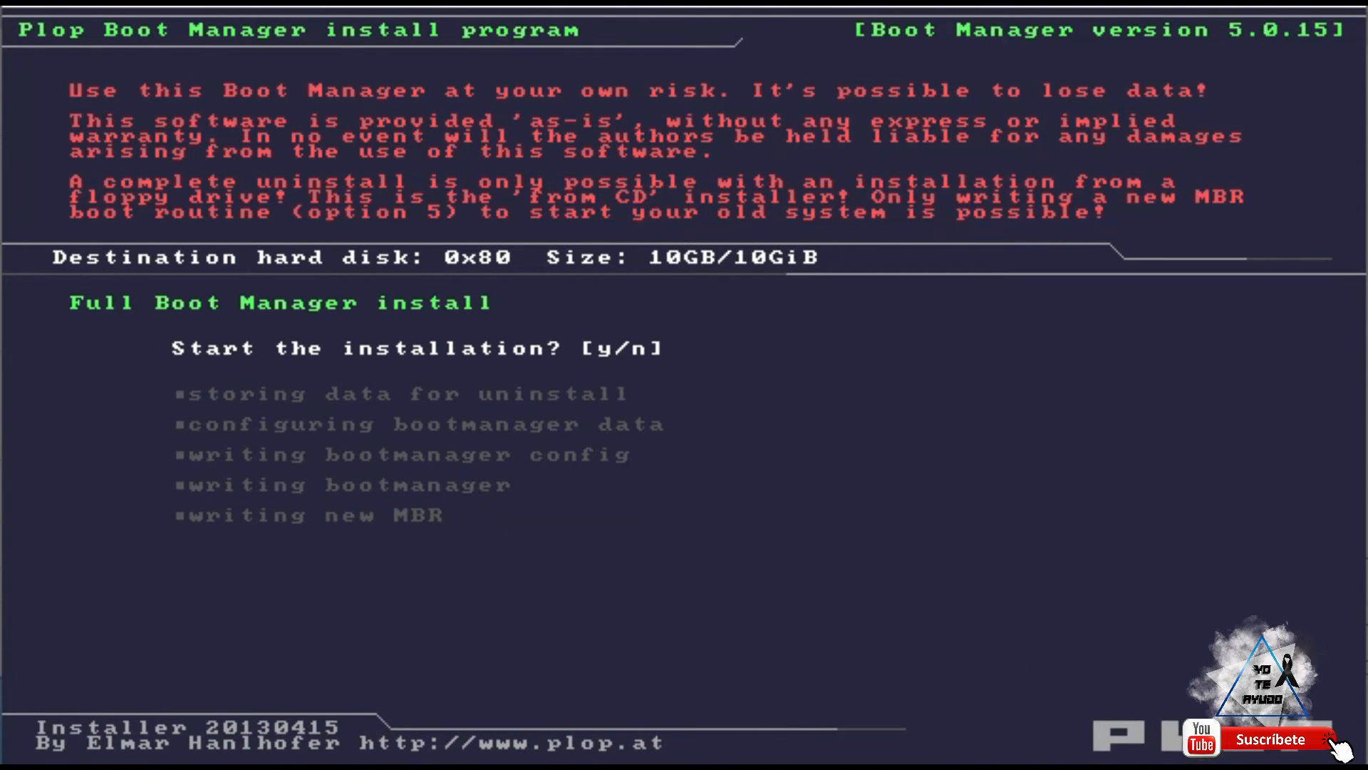
pyautogui.press('y')
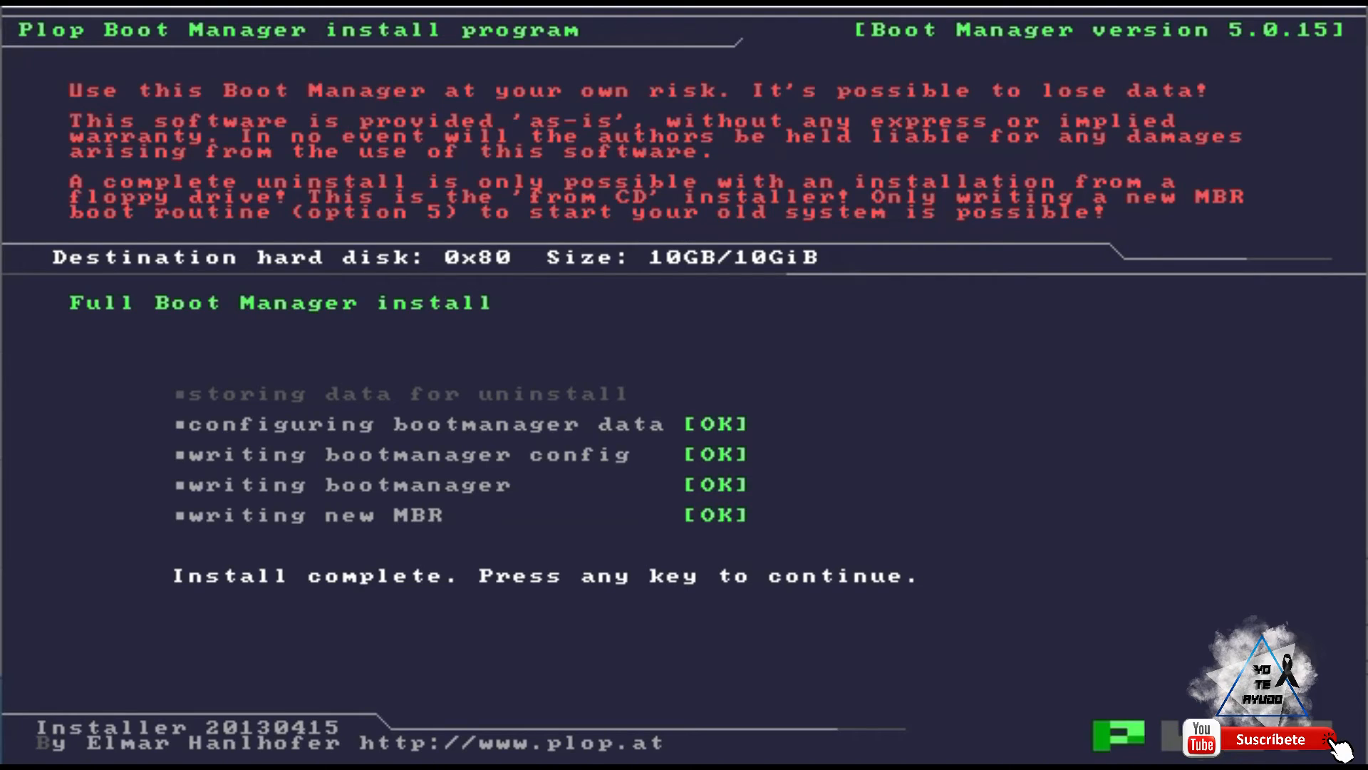
pyautogui.press('Return')
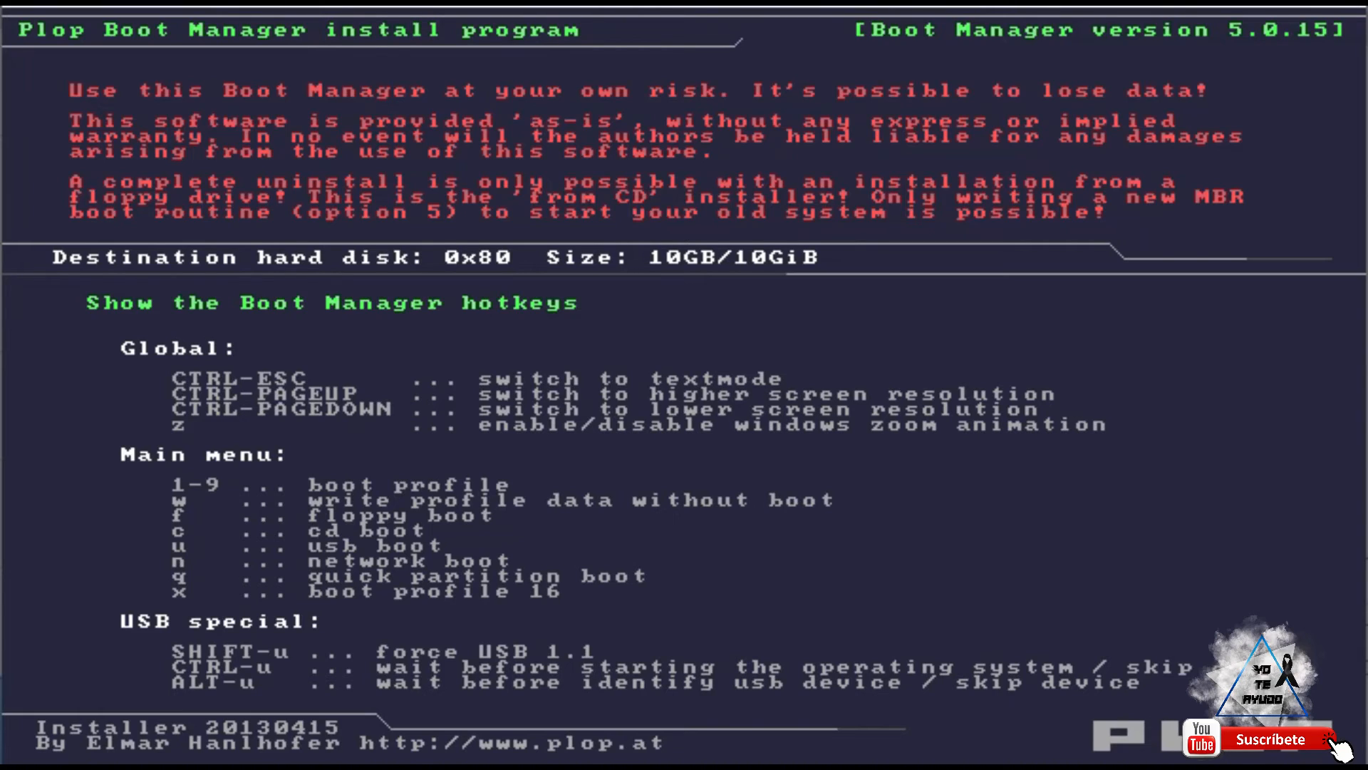
pyautogui.press('Escape')
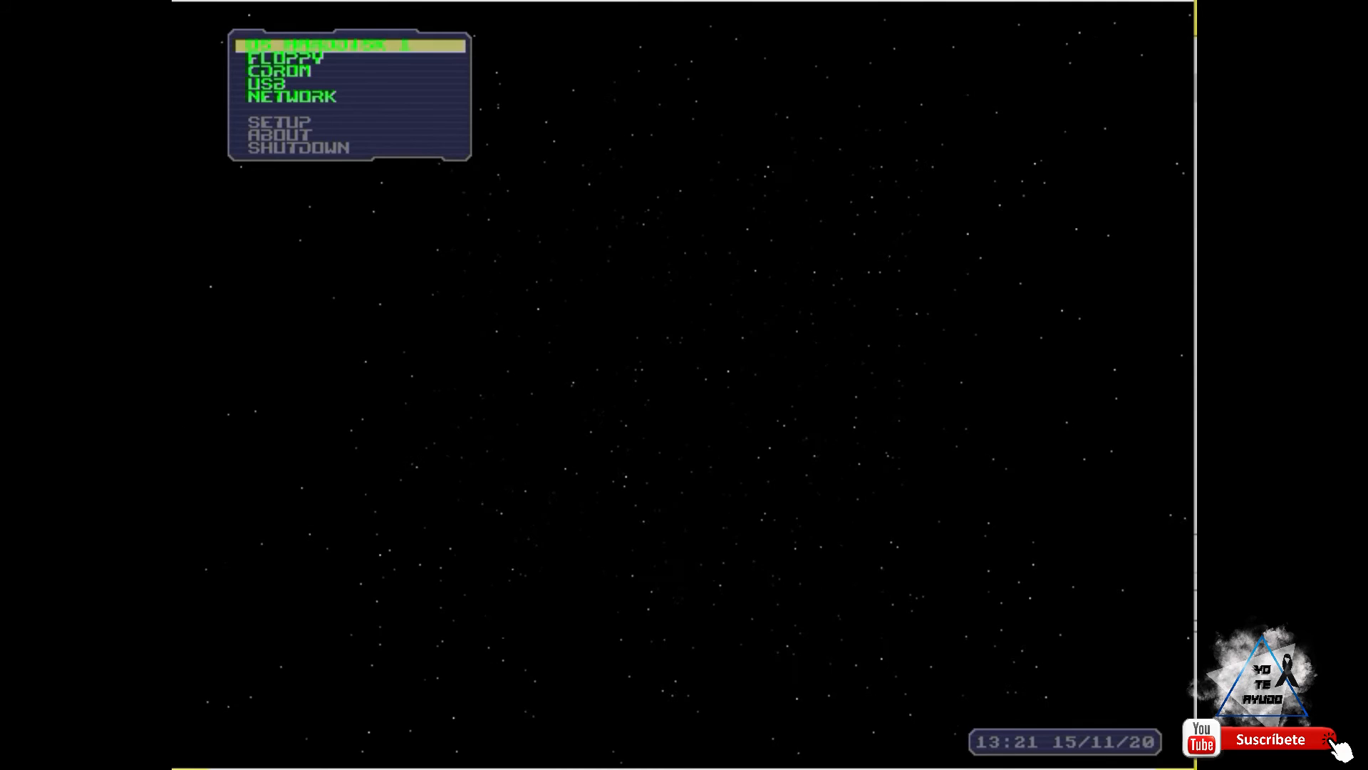
# - Look through the boot entries of the Plop menu, from the hard disk to the removable devices
pyautogui.press('Down')
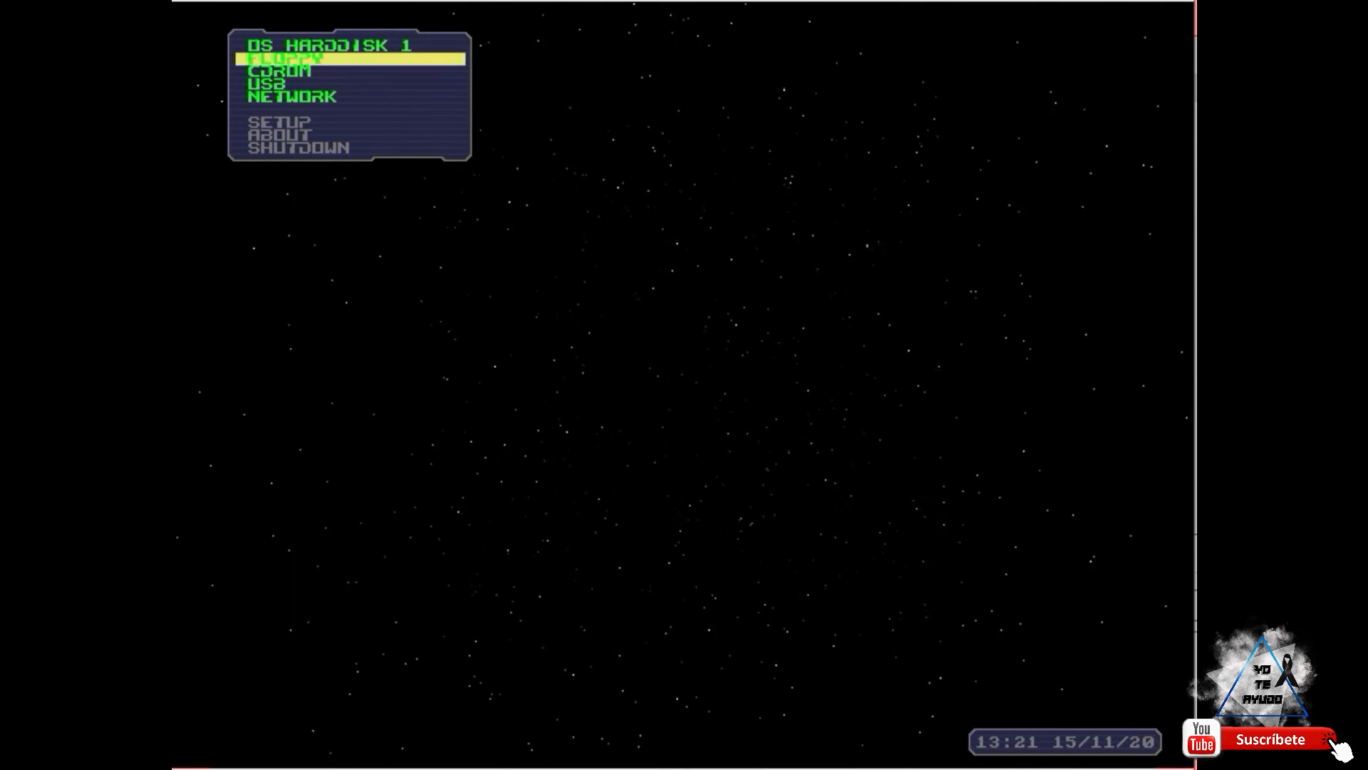
pyautogui.press('Down')
pyautogui.press('Down')
pyautogui.press('Up')
pyautogui.press('Up')
pyautogui.press('Up')
pyautogui.press('Up')
pyautogui.press('Return')
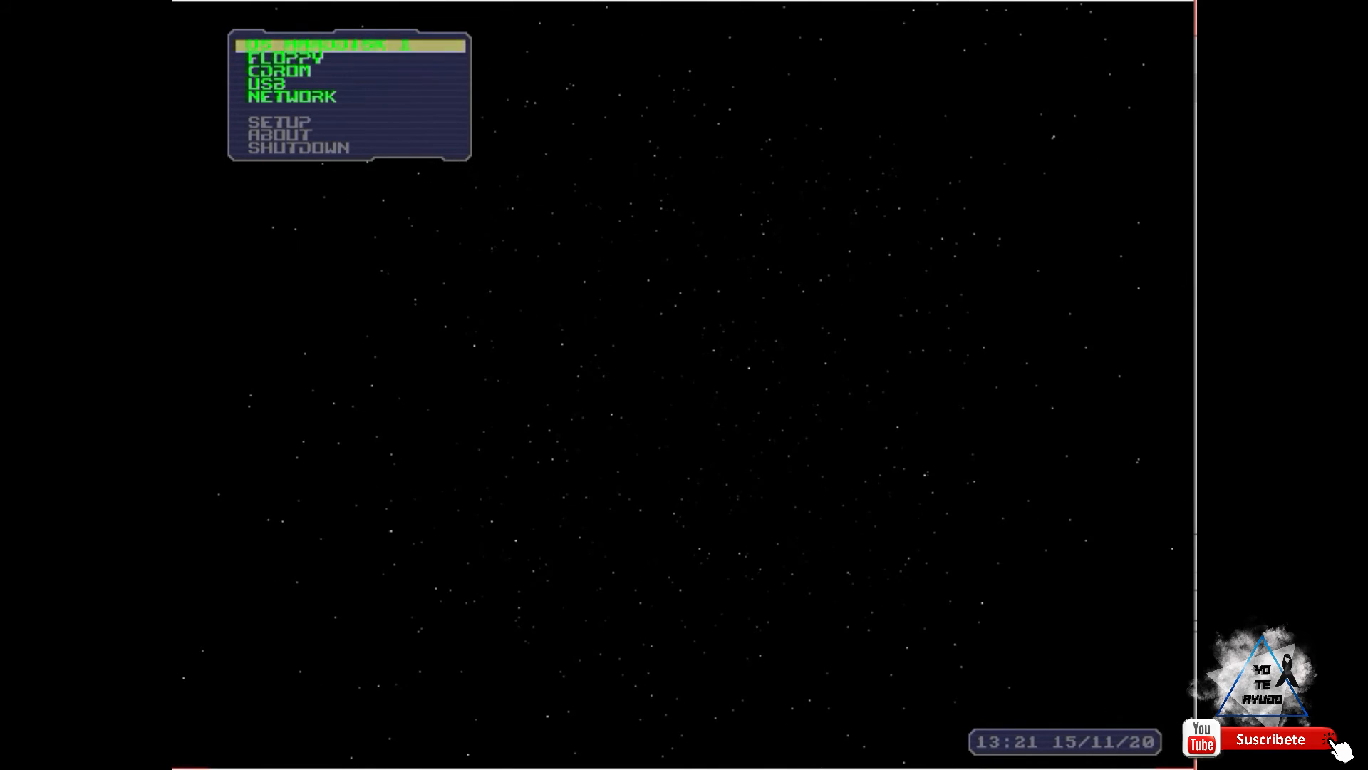
# - Boot the computer from the USB entry of the Plop Boot Manager menu
pyautogui.press('Down')
pyautogui.press('Down')
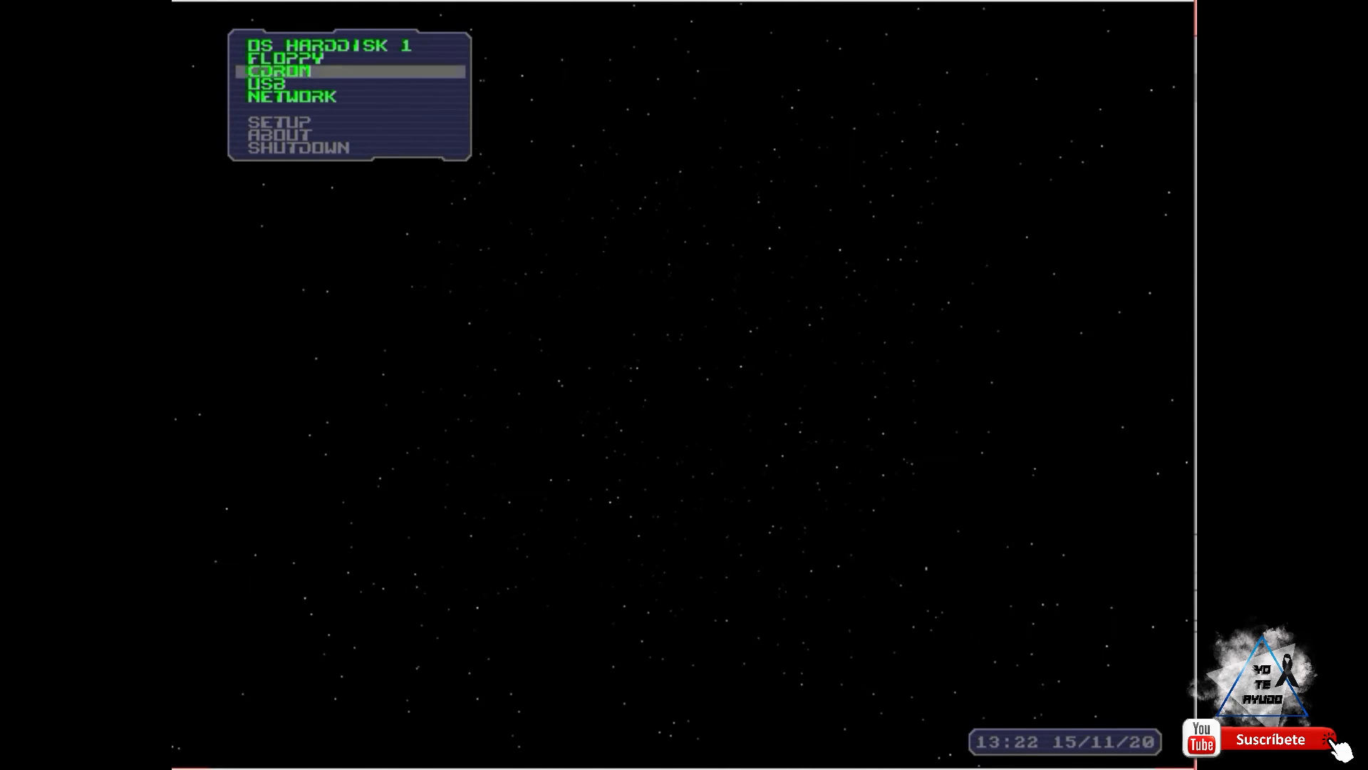
pyautogui.press('Down')
pyautogui.press('Down')
pyautogui.press('Up')
pyautogui.press('Up')
pyautogui.press('Up')
pyautogui.press('Up')
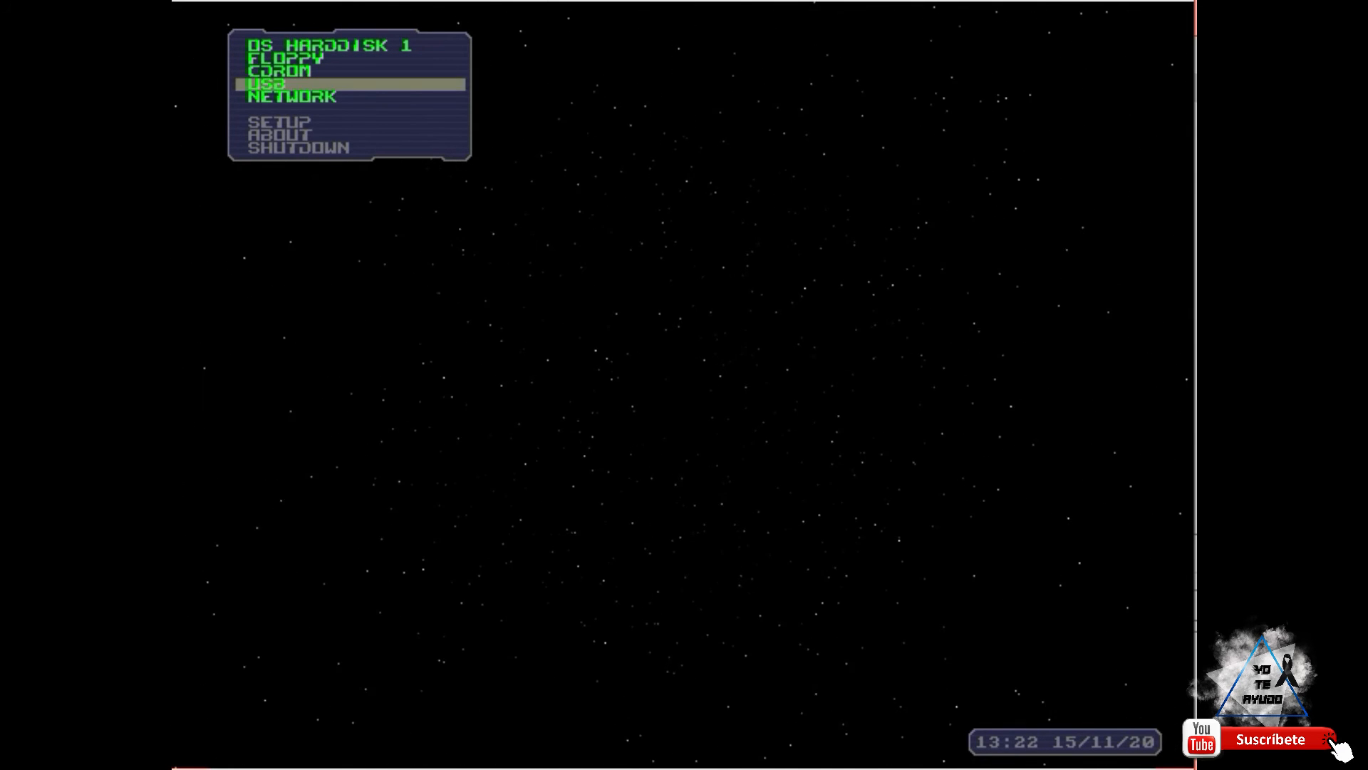
pyautogui.press('Return')
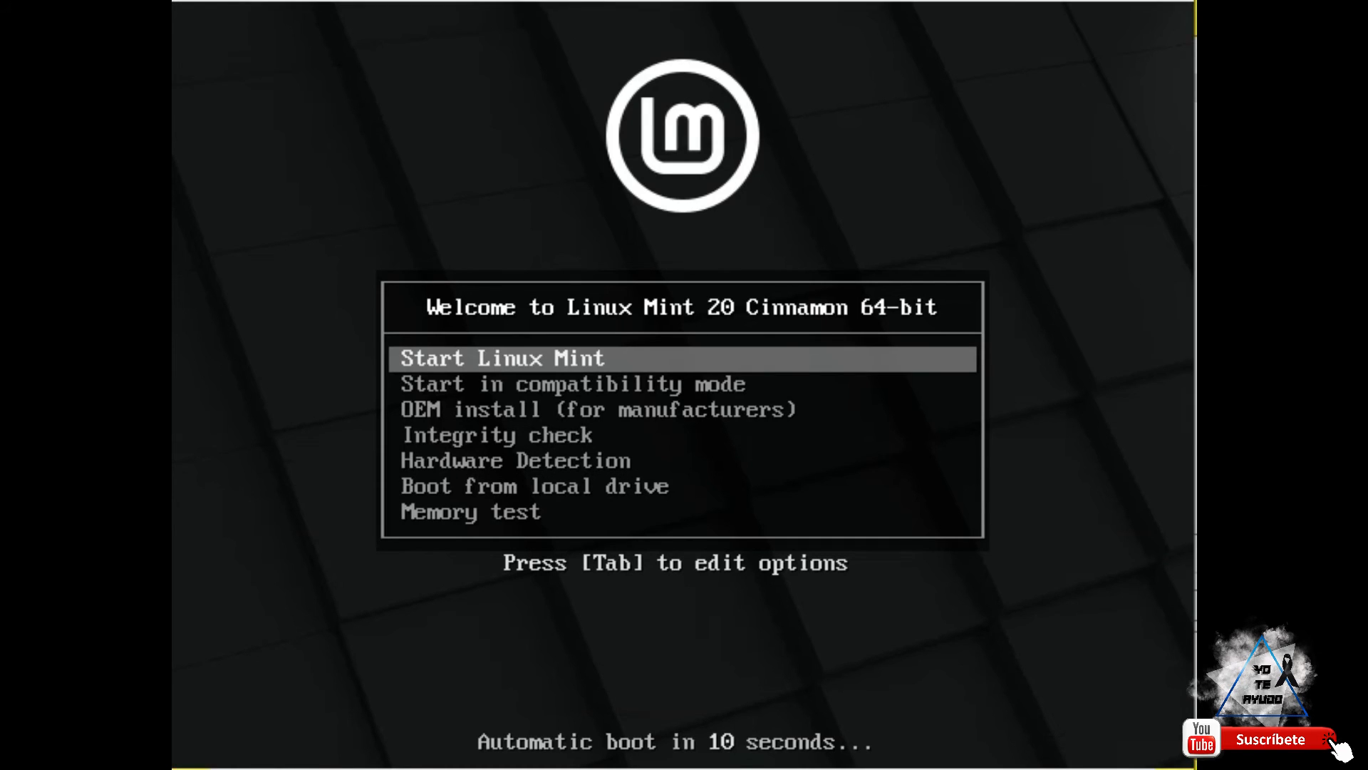
# - Look through the Linux Mint 20 Cinnamon boot options and leave Start Linux Mint highlighted
pyautogui.press('Down')
pyautogui.press('Down')
pyautogui.press('Down')
pyautogui.press('Down')
pyautogui.press('Up')
pyautogui.press('Up')
pyautogui.press('Up')
pyautogui.press('Up')
pyautogui.press('Down')
pyautogui.press('Down')
pyautogui.press('Down')
pyautogui.press('Up')
pyautogui.press('Up')
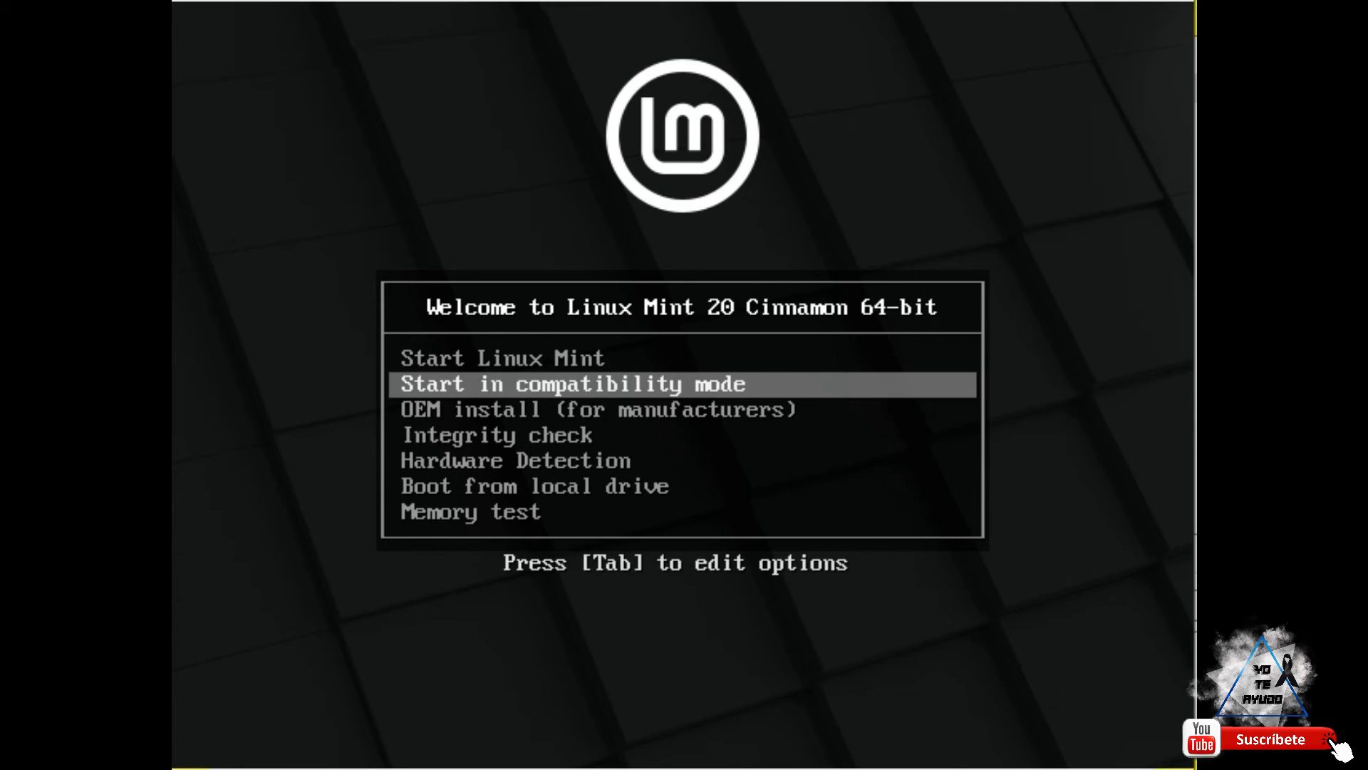
pyautogui.press('Down')
pyautogui.press('Down')
pyautogui.press('Down')
pyautogui.press('Up')
pyautogui.press('Up')
pyautogui.press('Up')
pyautogui.press('Up')
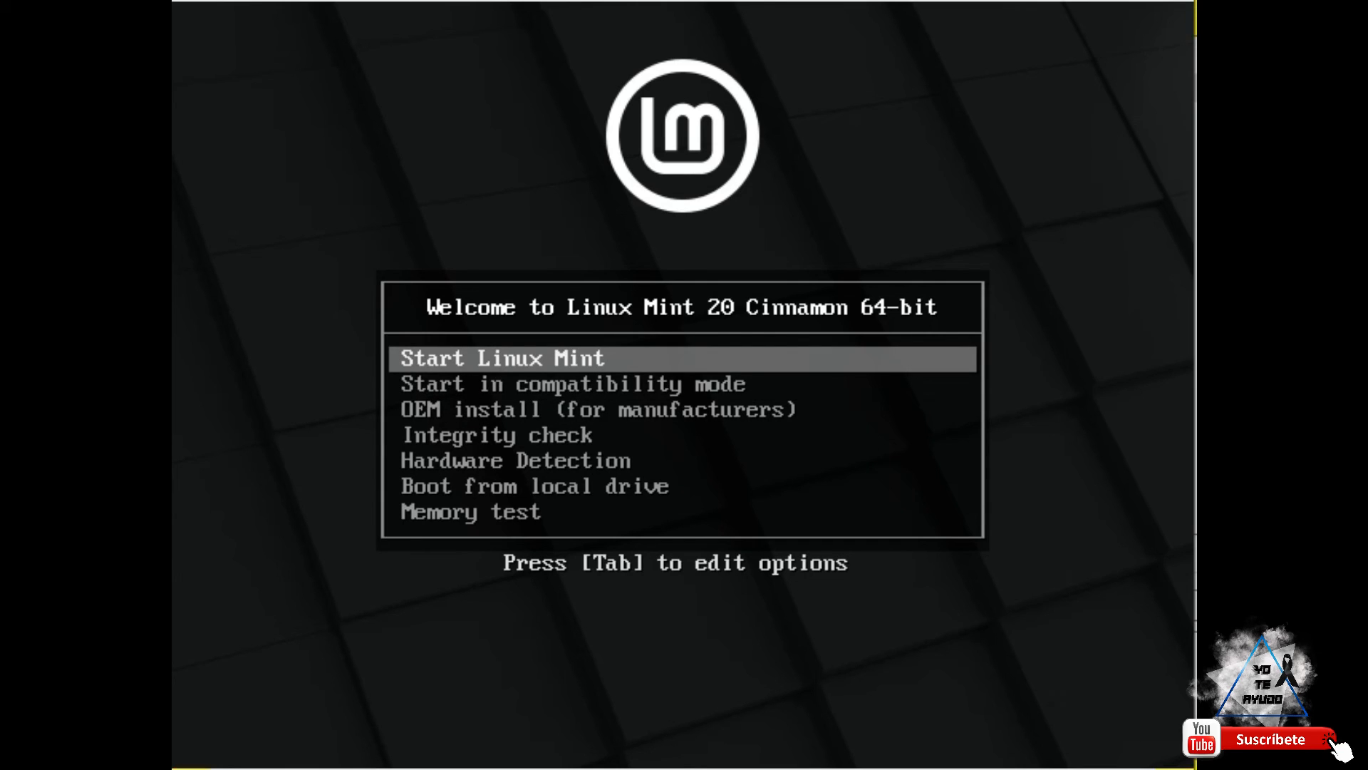